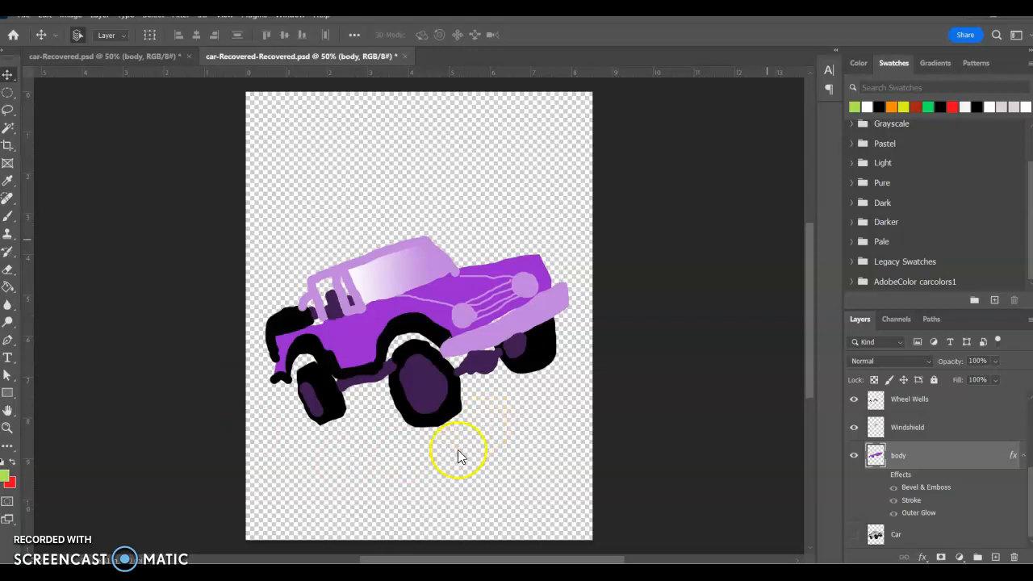
# Step: Create a new document 8 inches wide and 4 inches high at 150 pixels/inch, with RGB color and transparent background
pyautogui.click(22, 14)
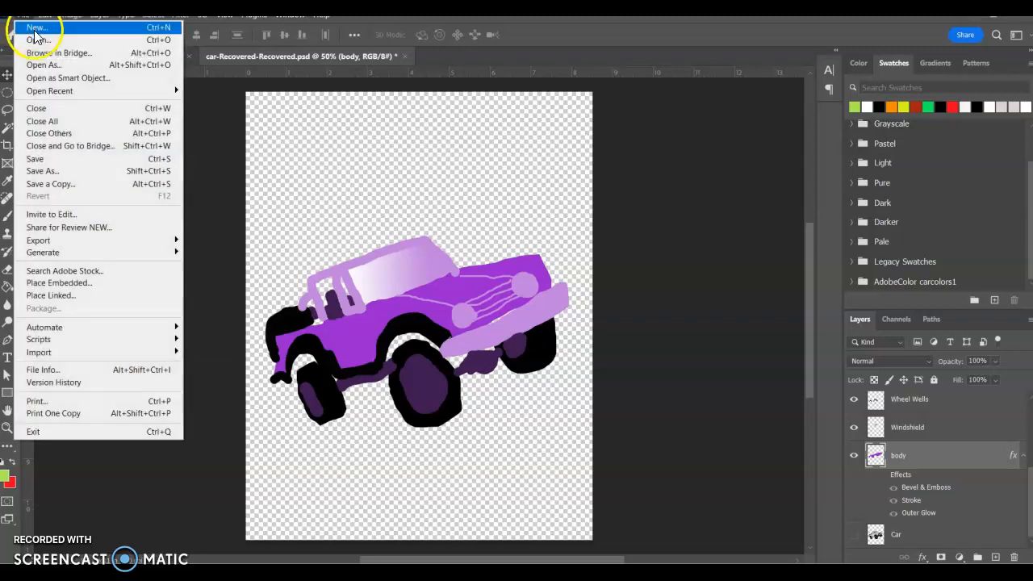
pyautogui.click(34, 30)
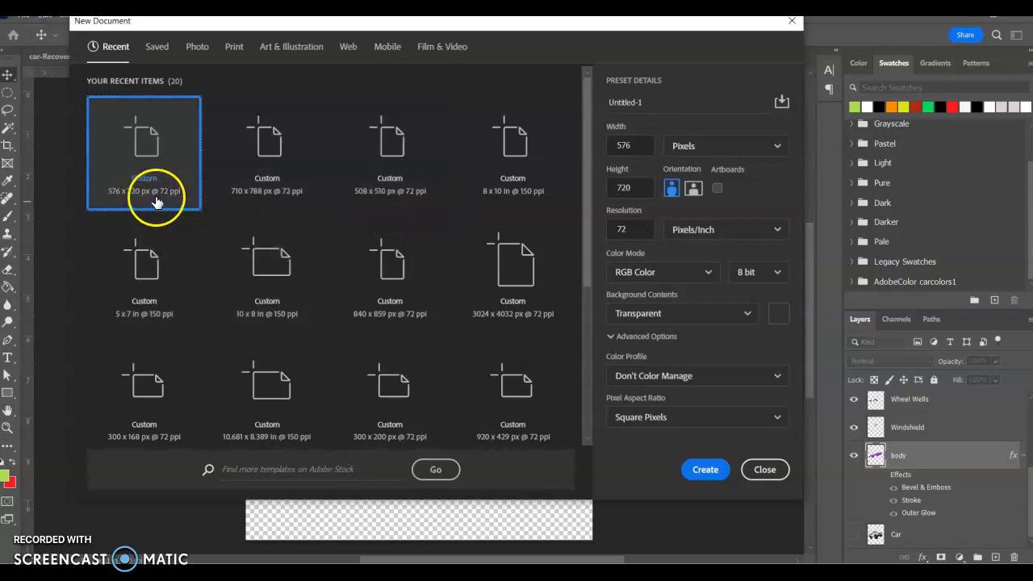
pyautogui.click(684, 147)
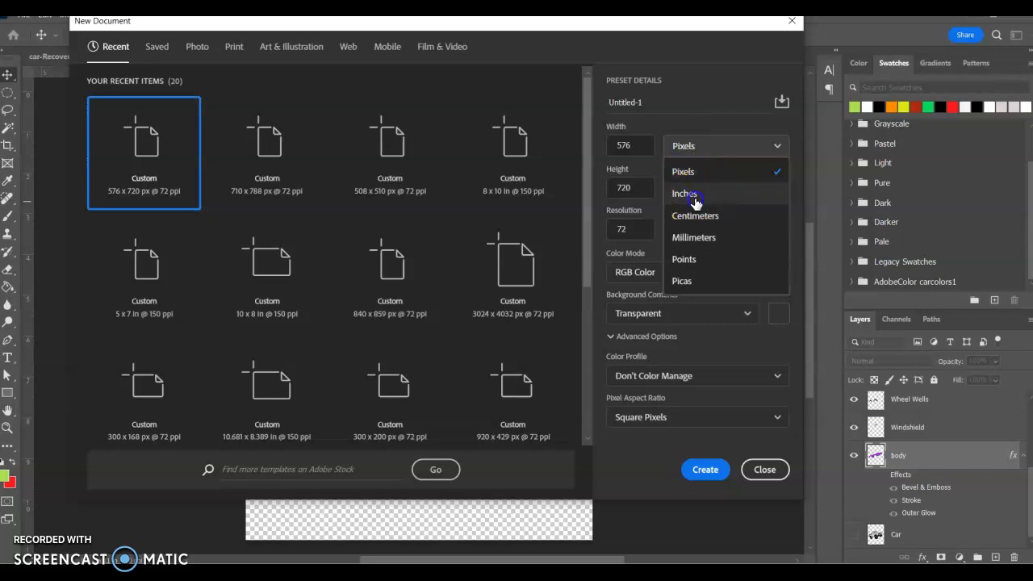
pyautogui.click(695, 196)
pyautogui.click(691, 213)
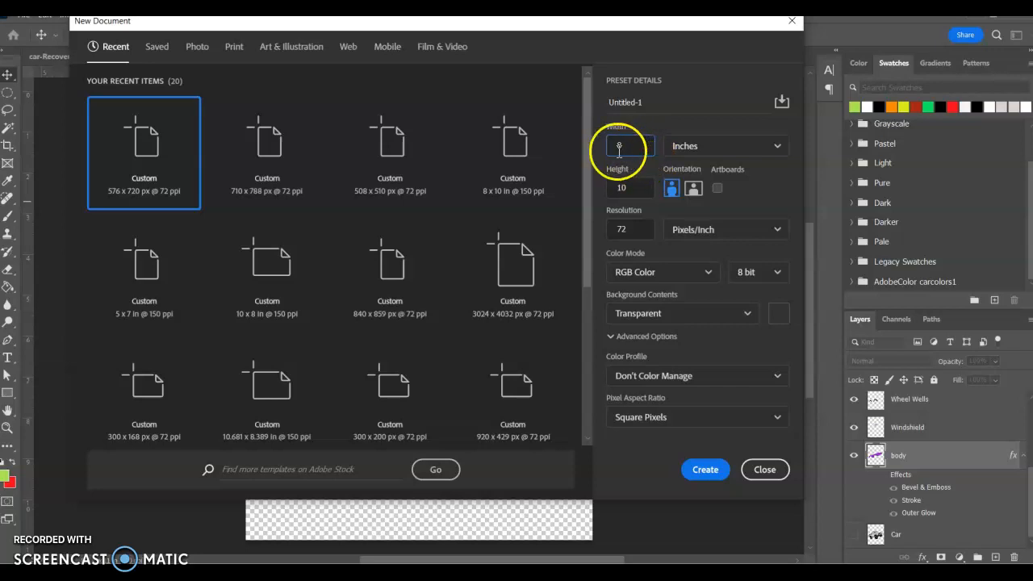
pyautogui.click(609, 190)
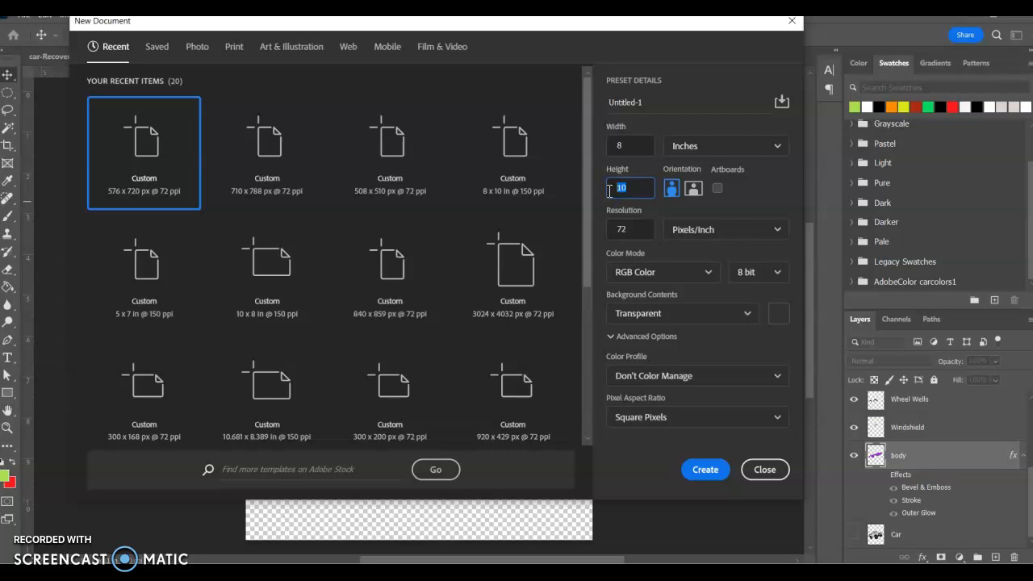
pyautogui.click(610, 234)
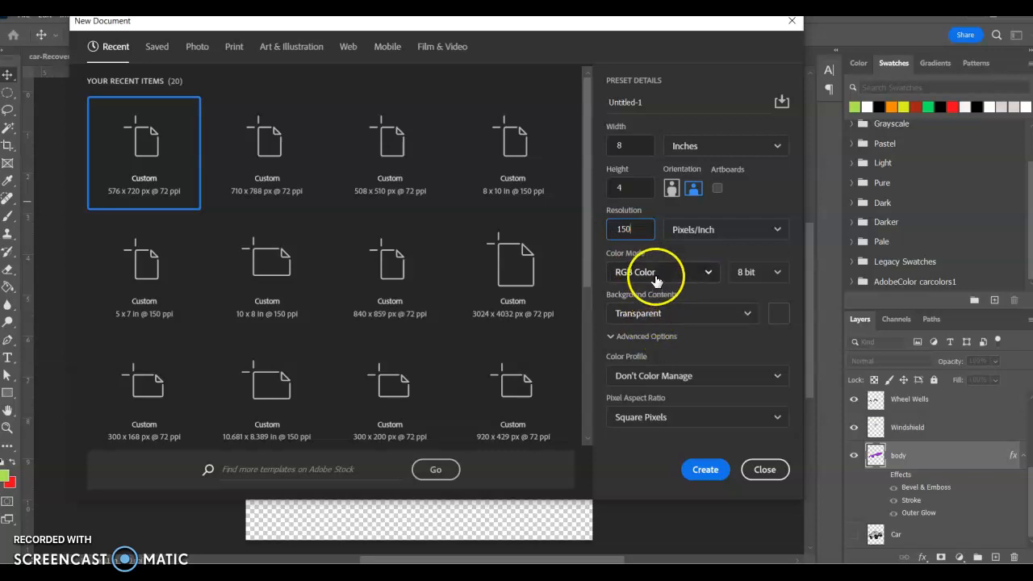
pyautogui.click(706, 468)
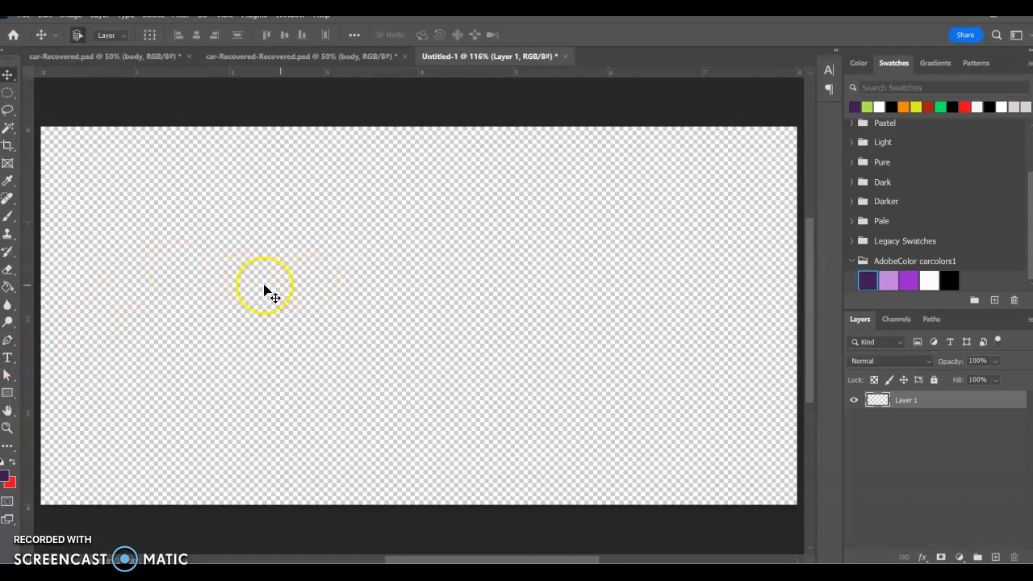
pyautogui.click(351, 288)
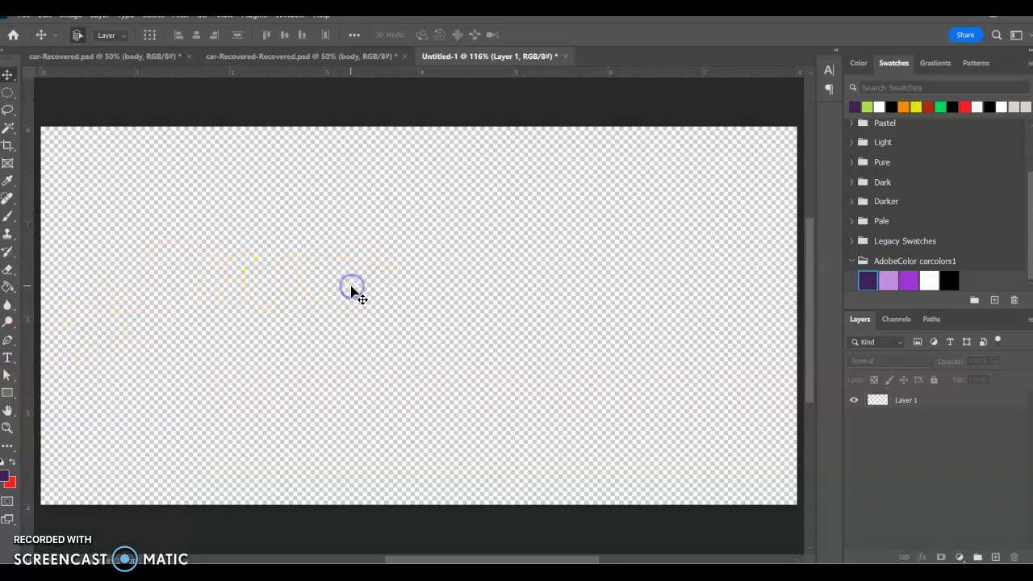
pyautogui.moveTo(355, 291); pyautogui.dragTo(301, 306)
pyautogui.moveTo(332, 244); pyautogui.dragTo(45, 341)
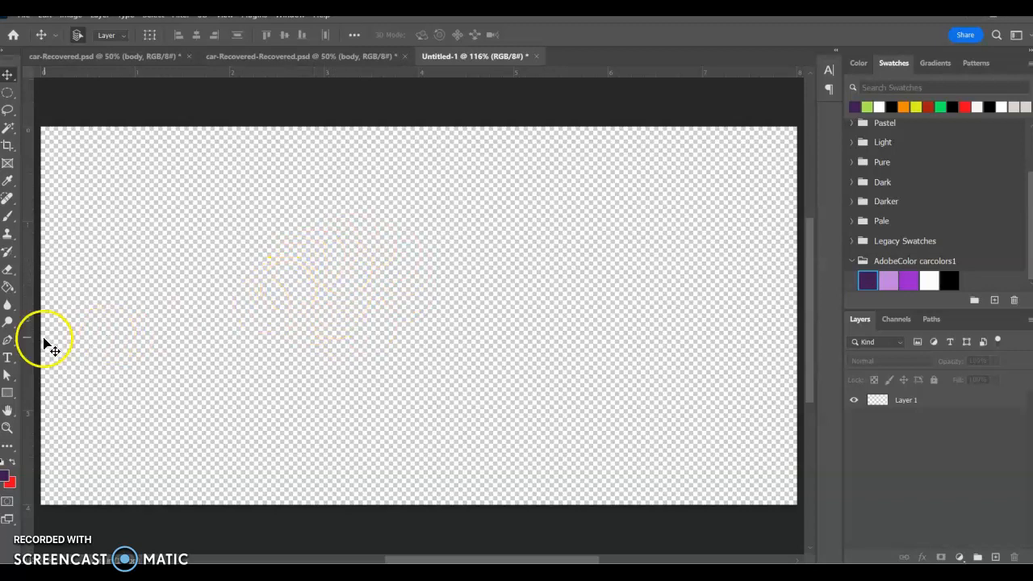
# Step: Add a point text layer with the placeholder text and move it to about the middle of the canvas
pyautogui.click(7, 359)
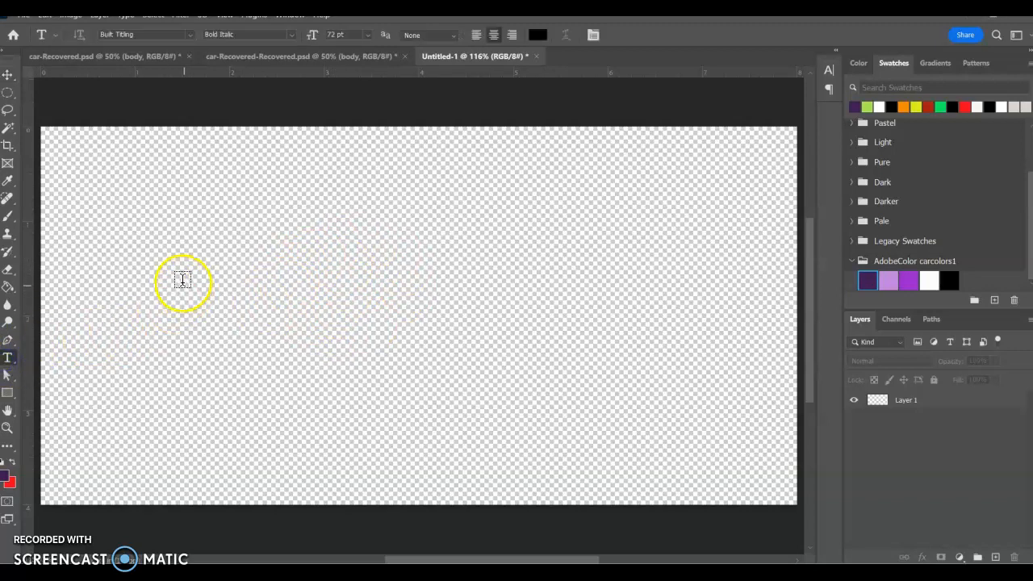
pyautogui.click(242, 273)
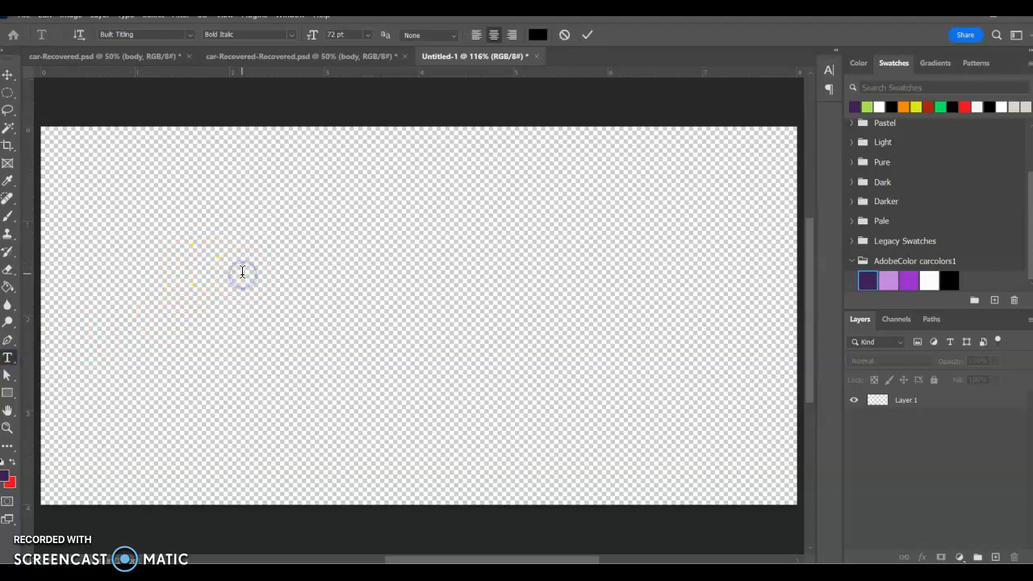
pyautogui.click(8, 74)
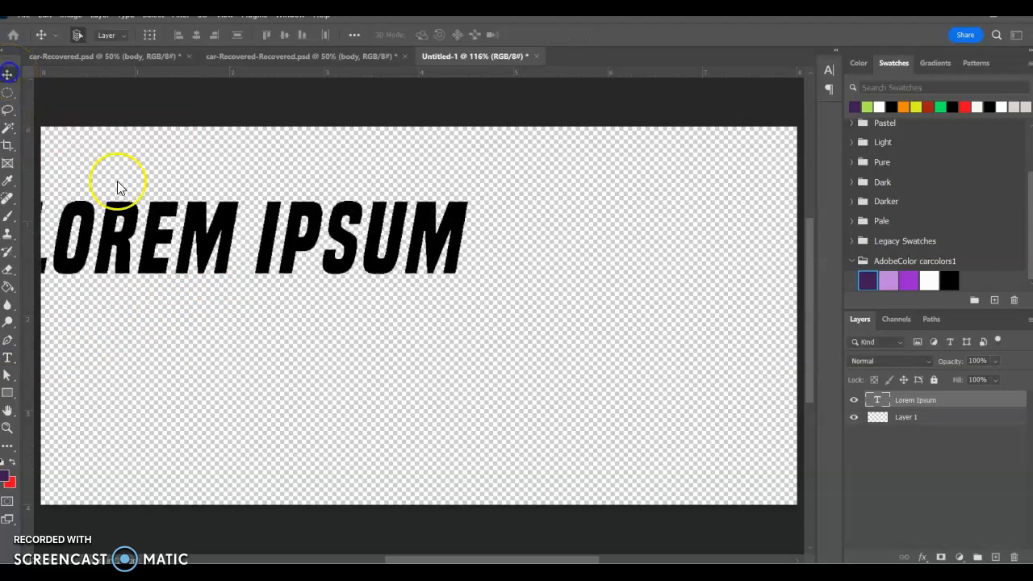
pyautogui.moveTo(202, 253); pyautogui.dragTo(339, 321)
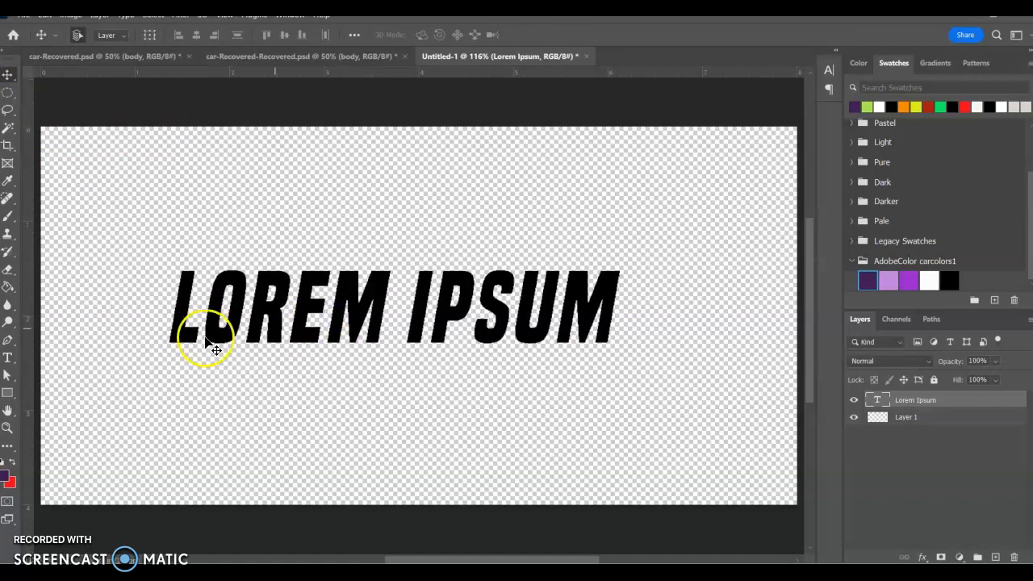
# Step: Select the whole placeholder text and set its font to Eds Market Wide
pyautogui.click(8, 358)
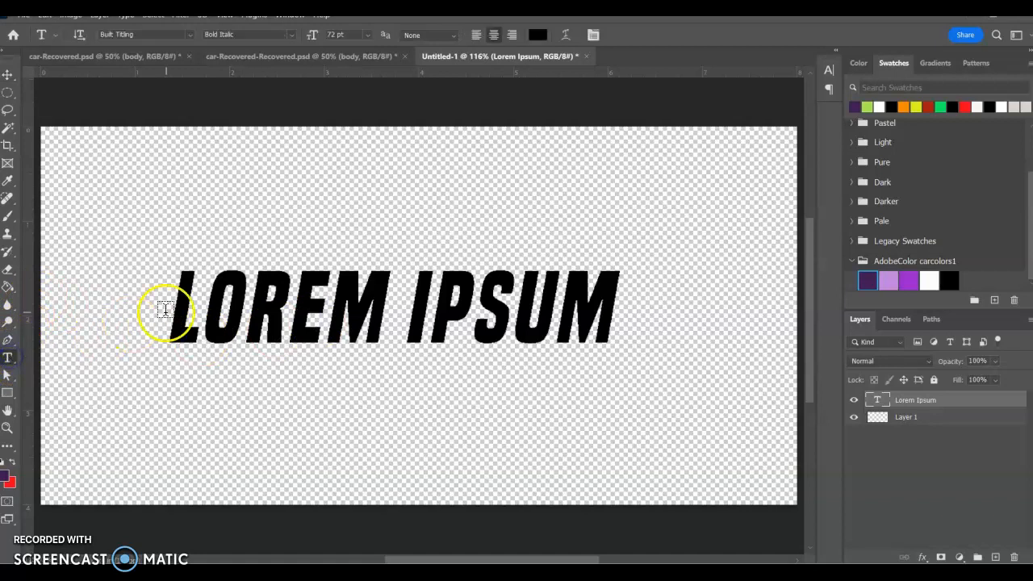
pyautogui.moveTo(178, 301); pyautogui.dragTo(623, 241)
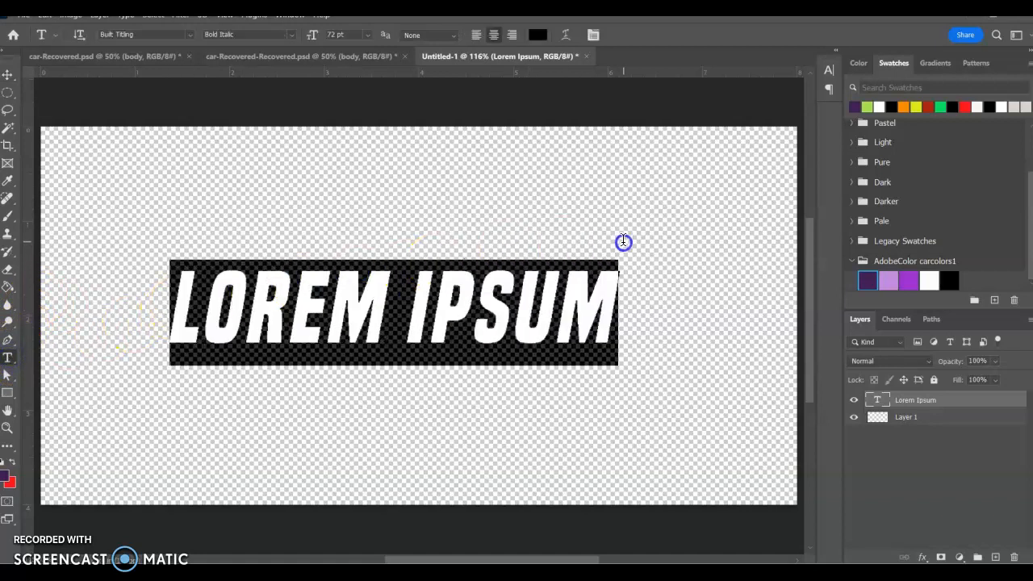
pyautogui.click(189, 36)
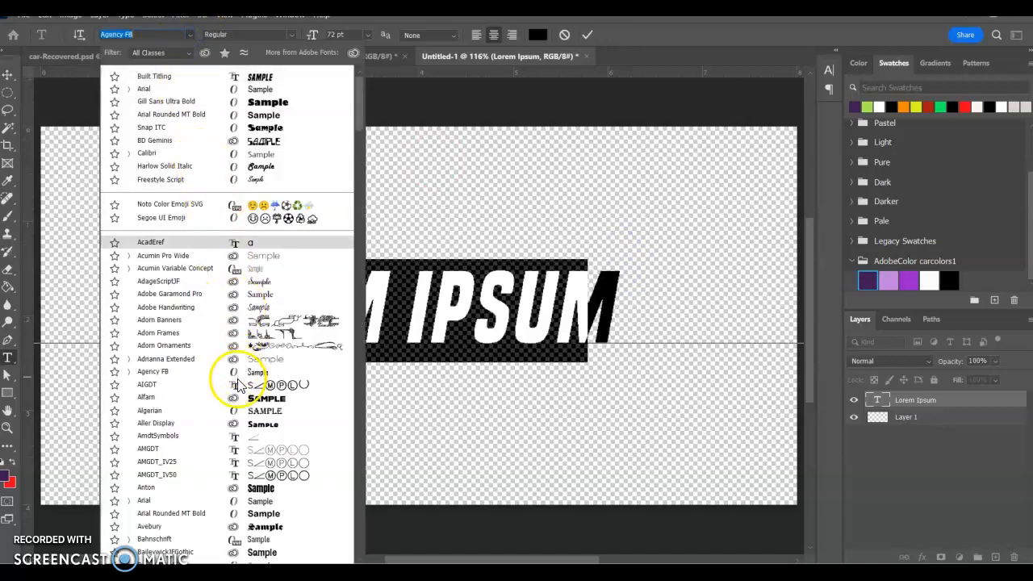
pyautogui.scroll(-2, 237, 368)
pyautogui.scroll(-4, 234, 440)
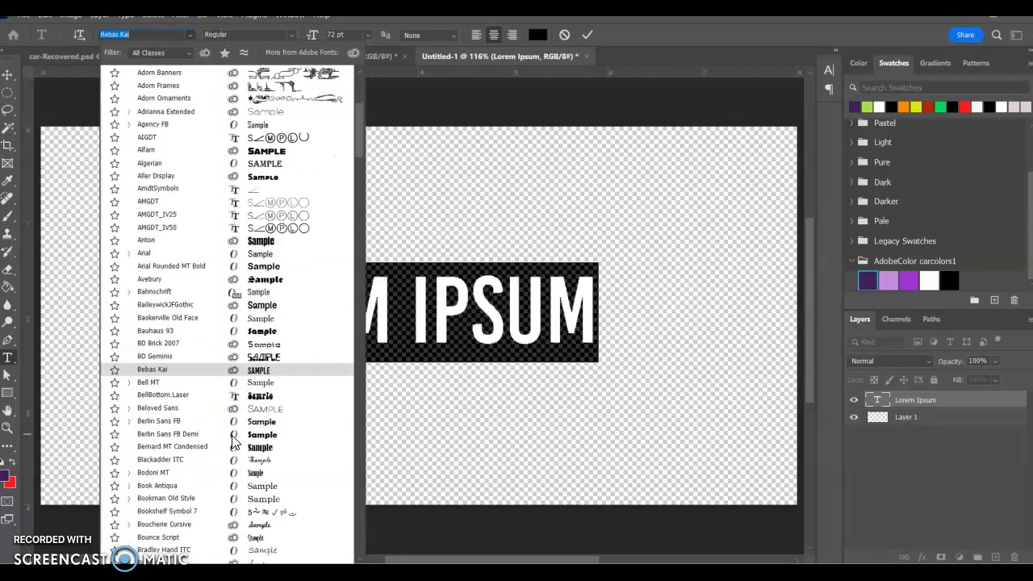
pyautogui.scroll(-6, 250, 435)
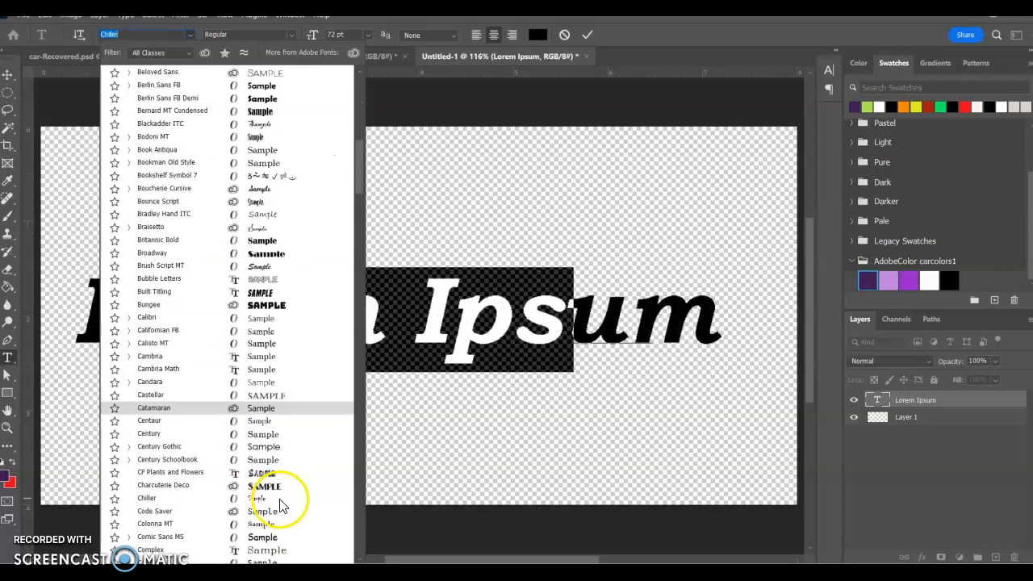
pyautogui.scroll(-4, 280, 503)
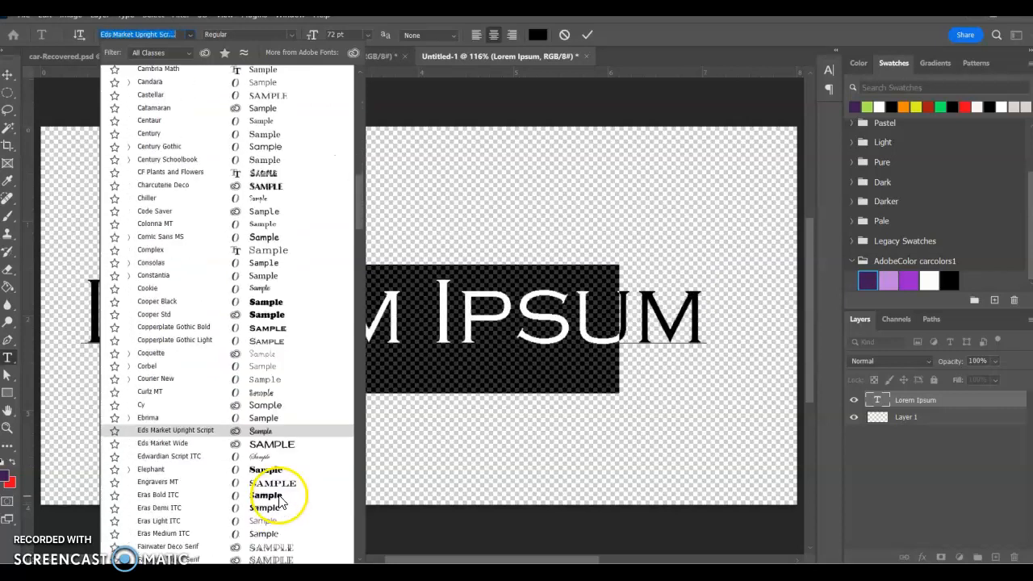
pyautogui.scroll(-1, 280, 503)
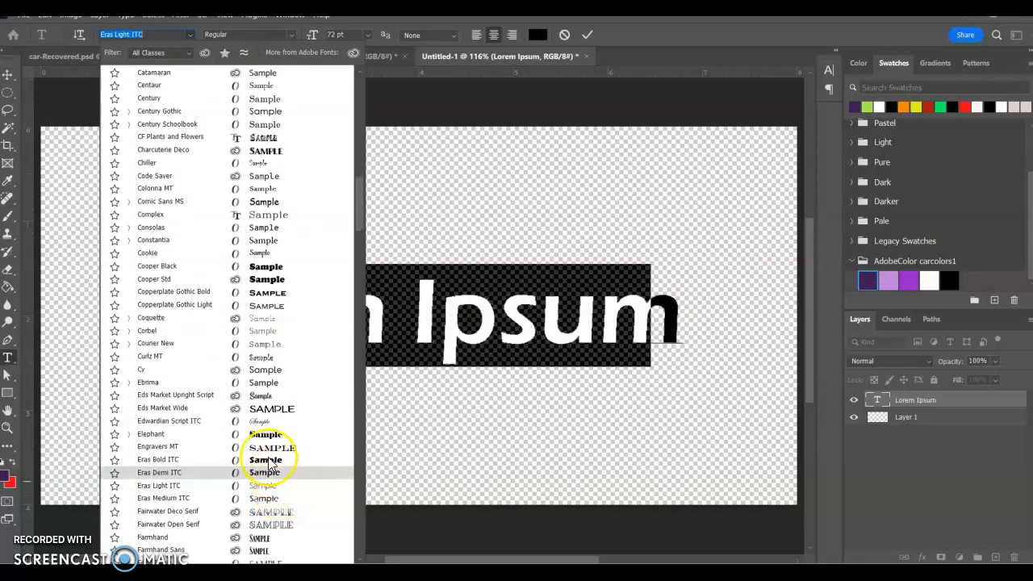
pyautogui.click(264, 409)
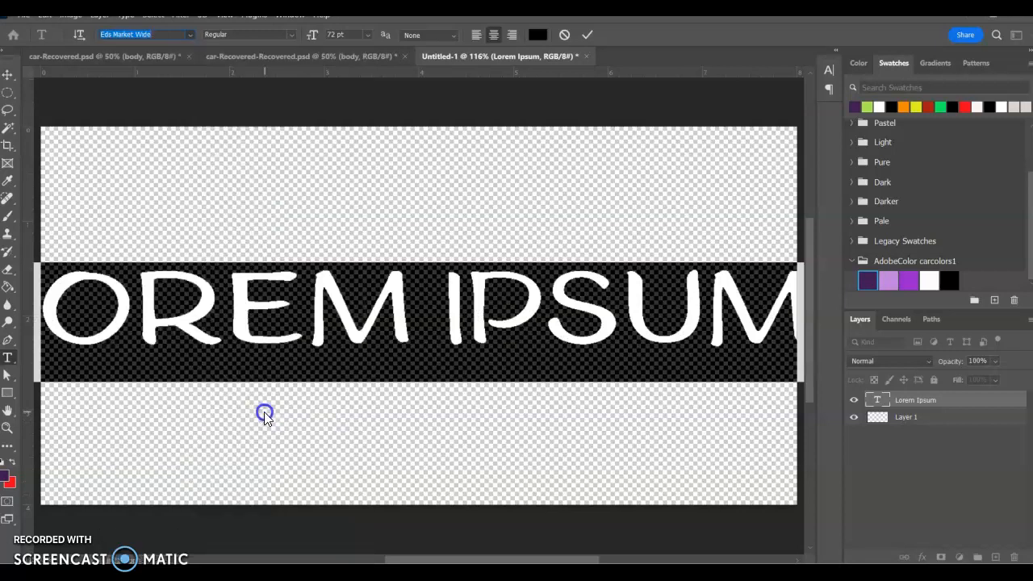
# Step: Replace the placeholder text with "The Passport"
pyautogui.click(342, 329)
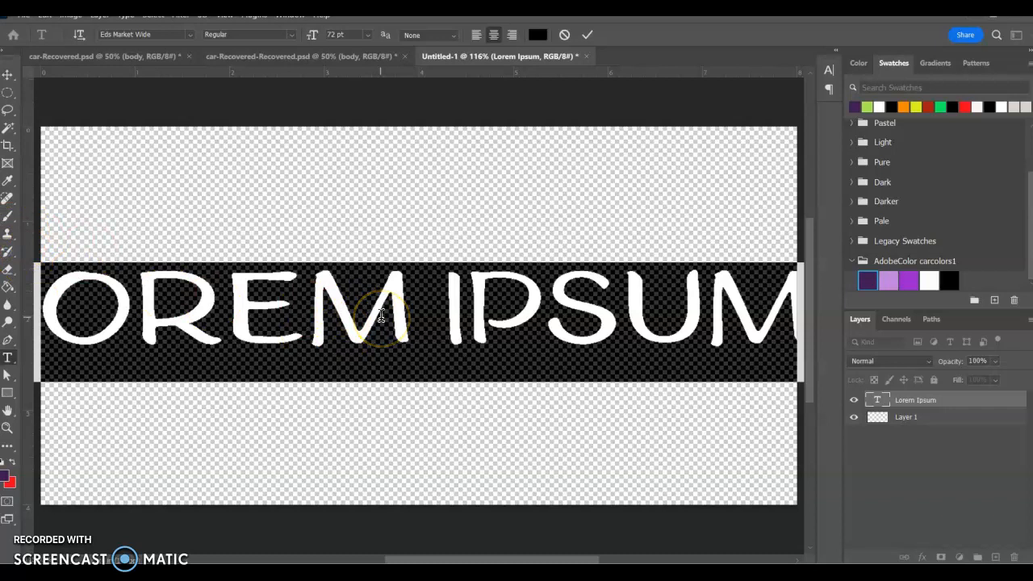
pyautogui.write('THE')
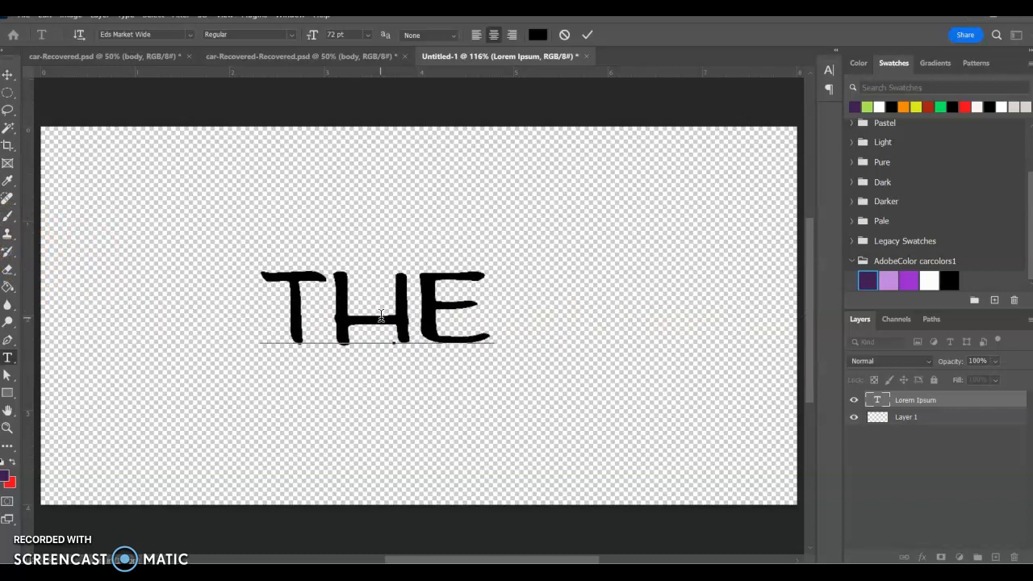
pyautogui.write(' PASS')
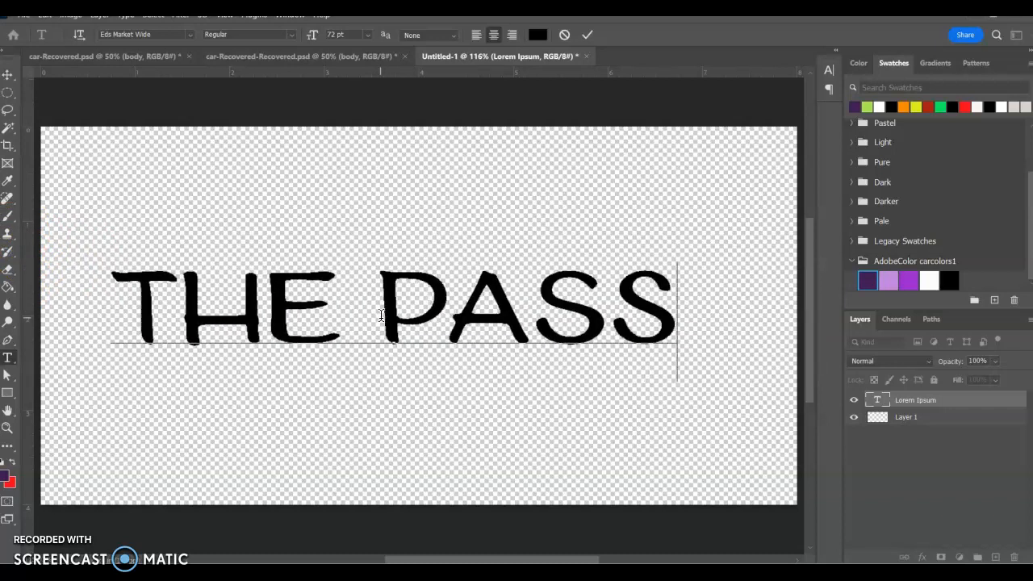
pyautogui.write('PORT')
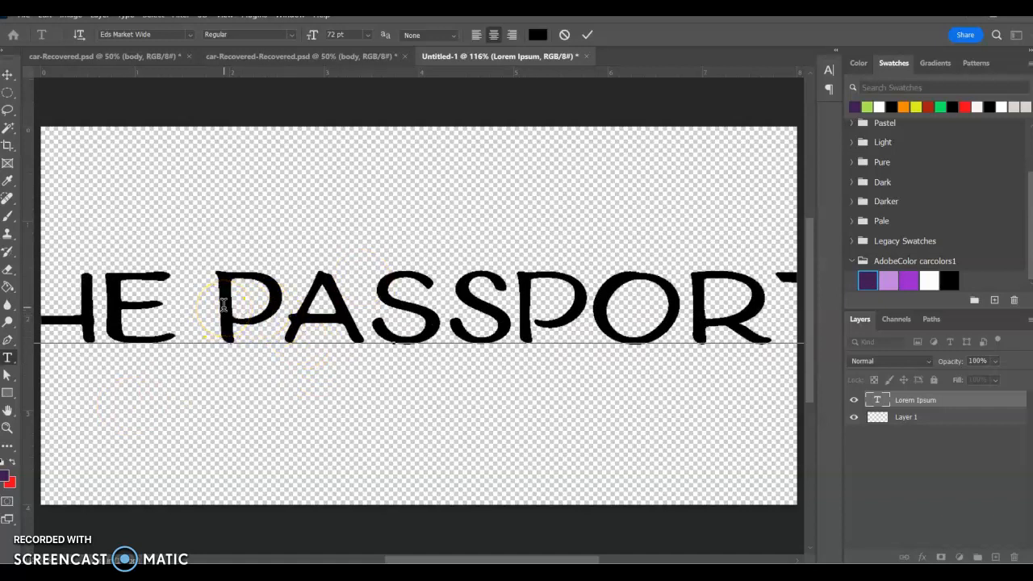
# Step: Color the entire text line with the dark purple swatch from the AdobeColor carcolors1 group
pyautogui.press('ctrl')
pyautogui.hotkey('ctrl', 'a')
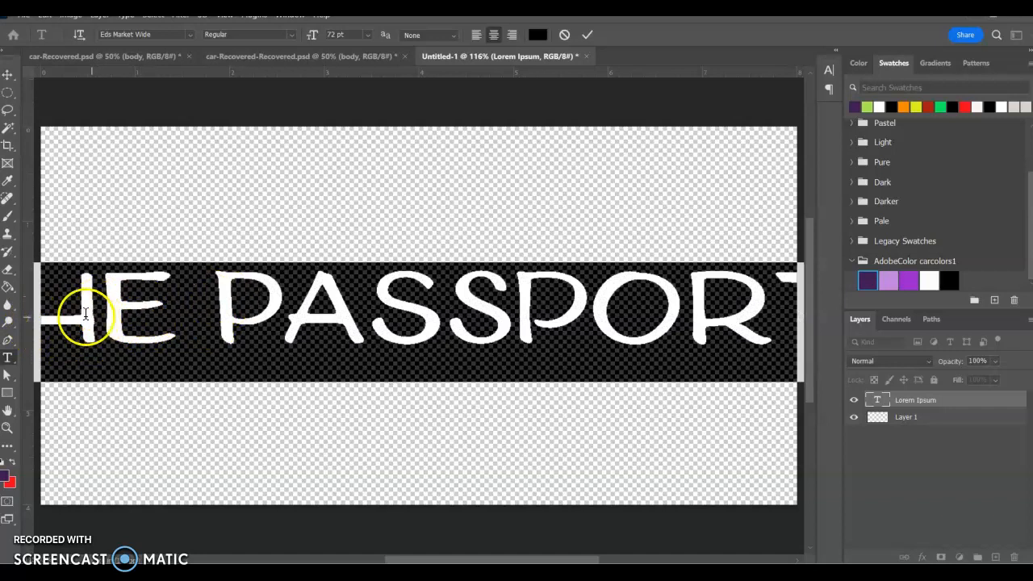
pyautogui.click(865, 281)
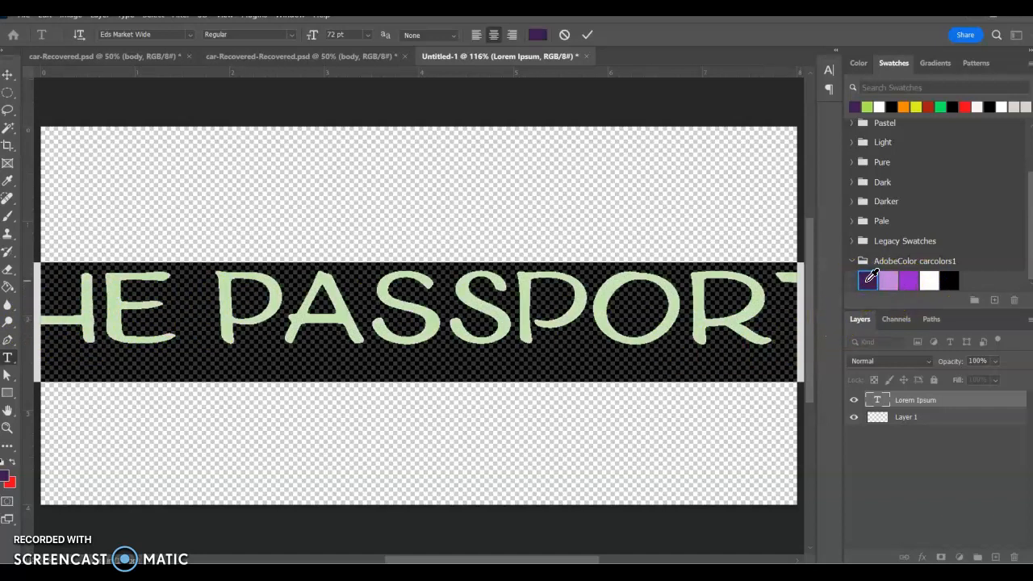
# Step: Scale the text proportionally to about 56% and place it near the upper edge of the canvas
pyautogui.click(6, 78)
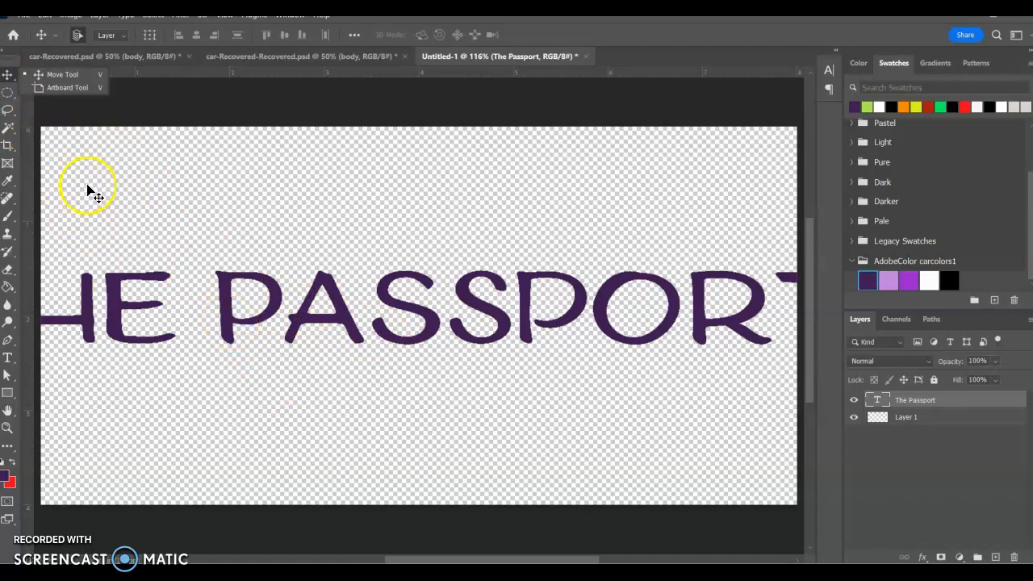
pyautogui.moveTo(231, 276)
pyautogui.mouseDown()
pyautogui.moveTo(422, 231)
pyautogui.moveTo(145, 279)
pyautogui.moveTo(383, 254)
pyautogui.moveTo(242, 277)
pyautogui.moveTo(259, 253)
pyautogui.moveTo(247, 274)
pyautogui.mouseUp()
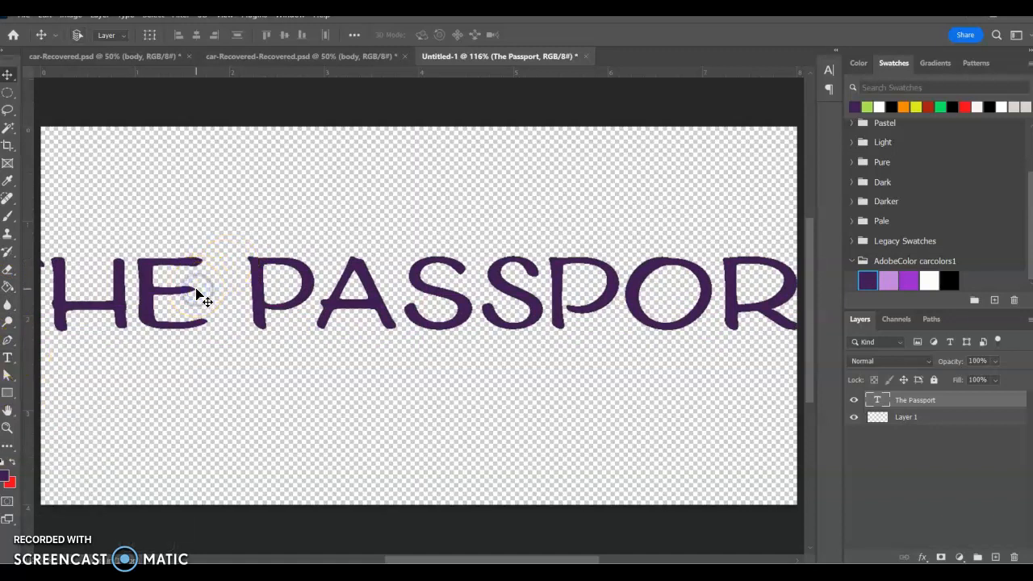
pyautogui.hotkey('ctrl', 't')
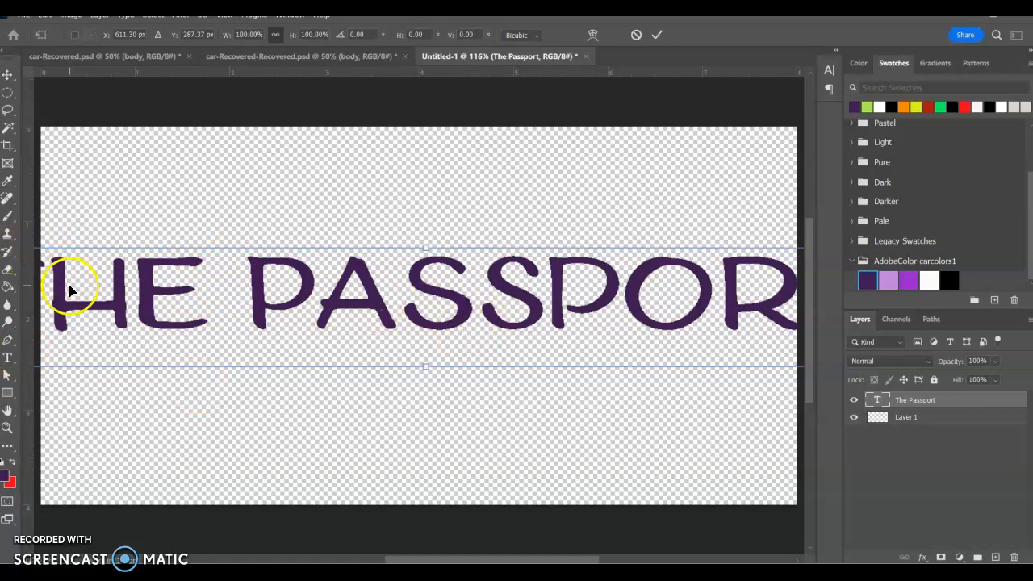
pyautogui.moveTo(71, 289); pyautogui.dragTo(208, 275)
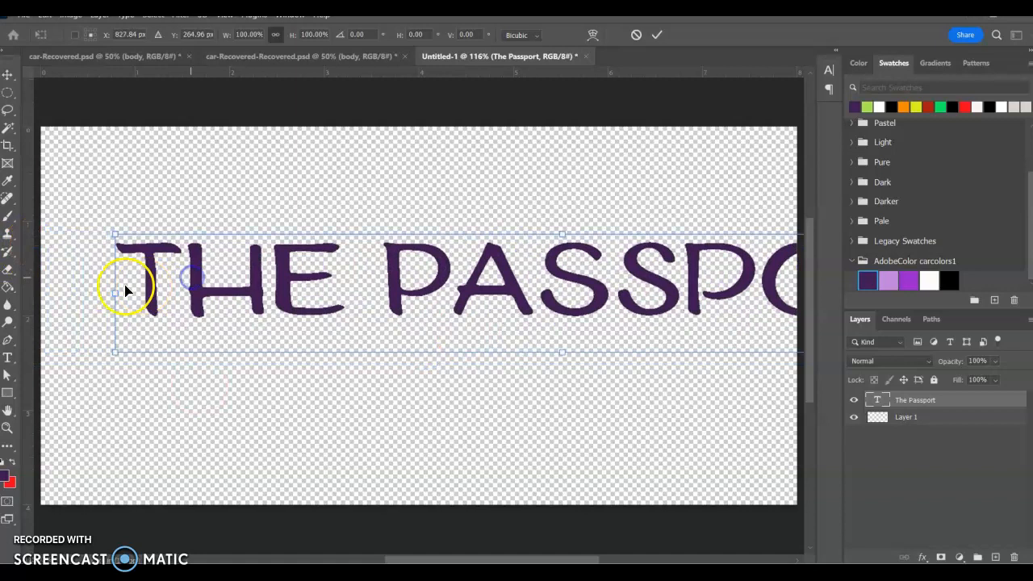
pyautogui.moveTo(110, 294); pyautogui.dragTo(513, 294)
pyautogui.moveTo(594, 293); pyautogui.dragTo(238, 185)
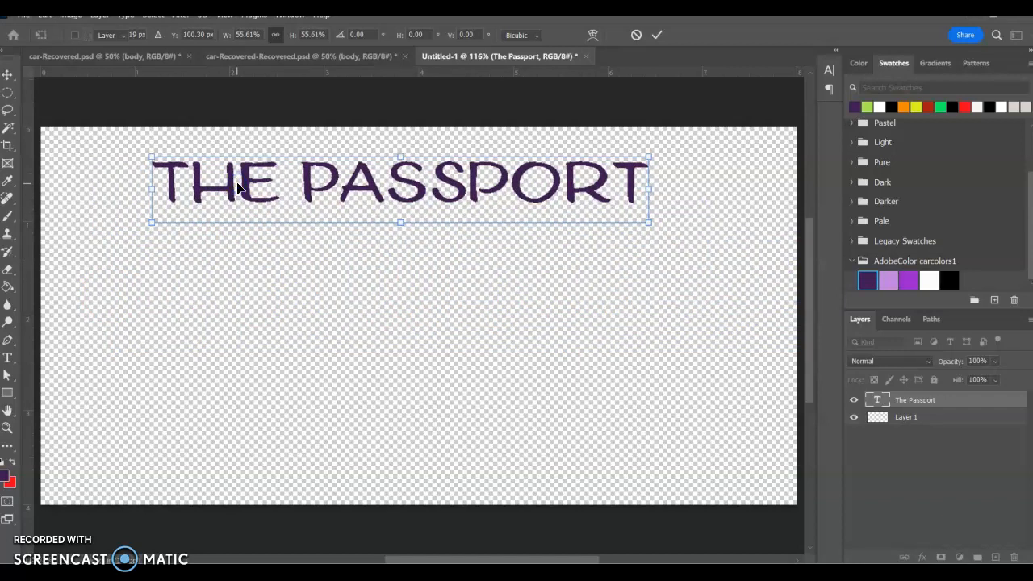
pyautogui.click(193, 335)
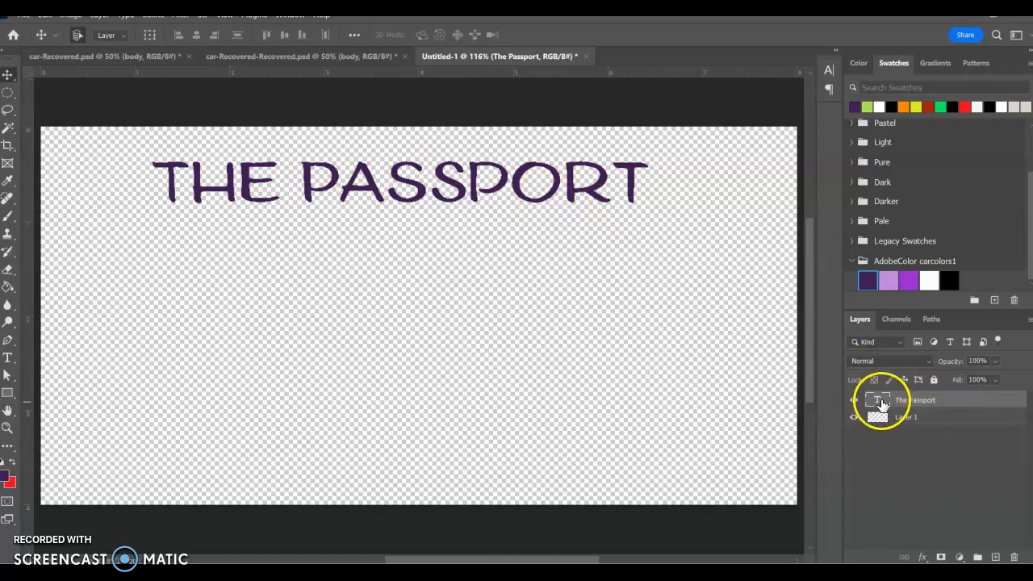
# Step: Duplicate the The Passport text layer and move the copy directly below the original line
pyautogui.click(958, 404)
pyautogui.moveTo(958, 404); pyautogui.dragTo(996, 557)
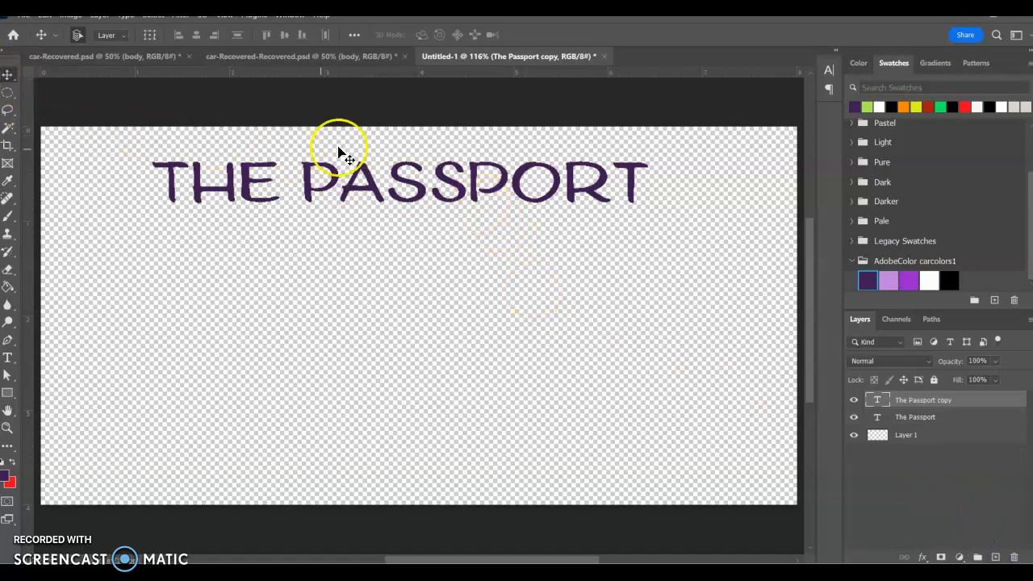
pyautogui.moveTo(404, 185); pyautogui.dragTo(404, 238)
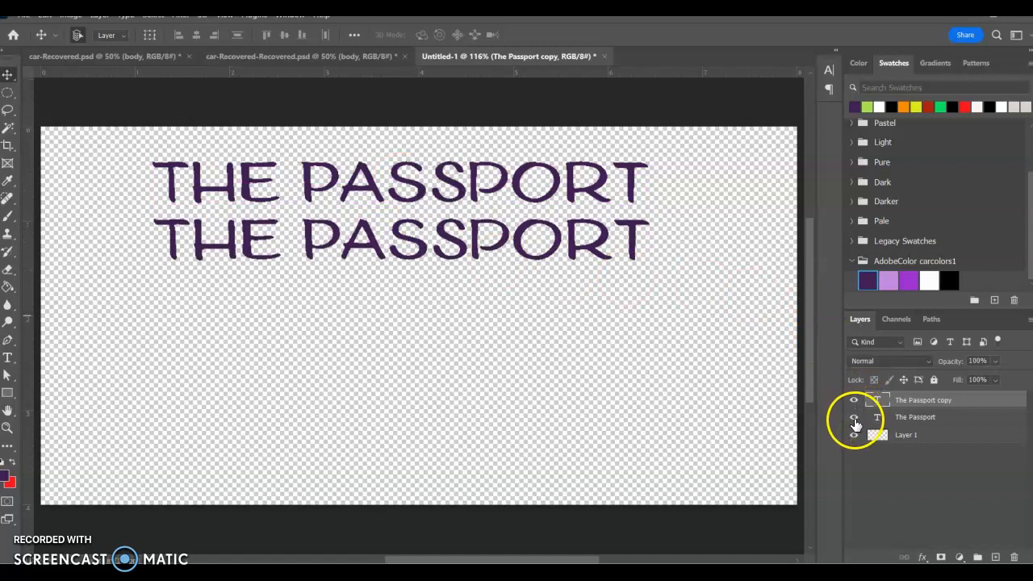
# Step: Skew the duplicate text line horizontally to about -62° with the original text layer temporarily hidden
pyautogui.click(854, 418)
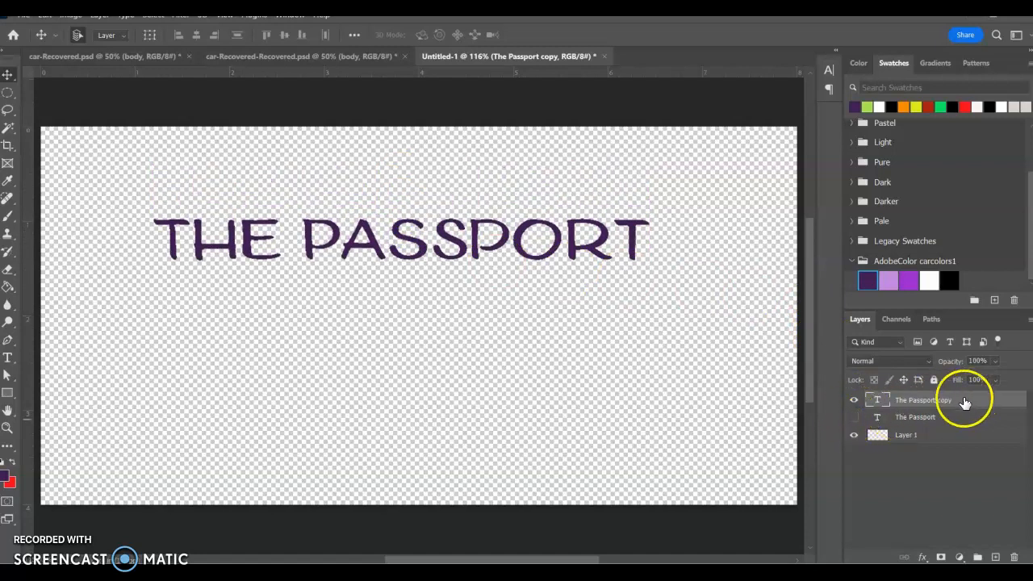
pyautogui.hotkey('ctrl', 't')
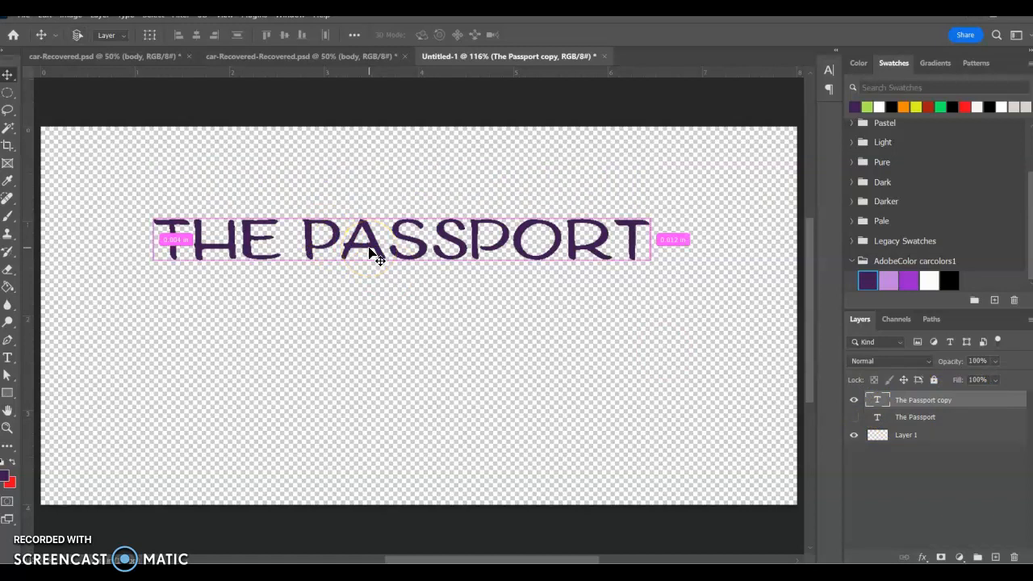
pyautogui.rightClick(417, 261)
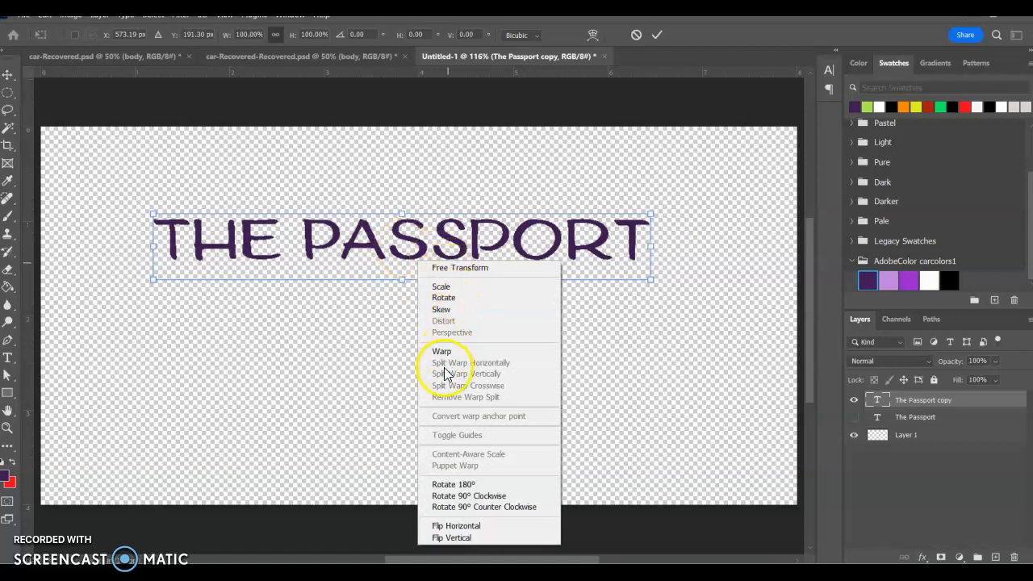
pyautogui.click(452, 309)
pyautogui.moveTo(654, 216); pyautogui.dragTo(780, 222)
pyautogui.moveTo(537, 266); pyautogui.dragTo(491, 261)
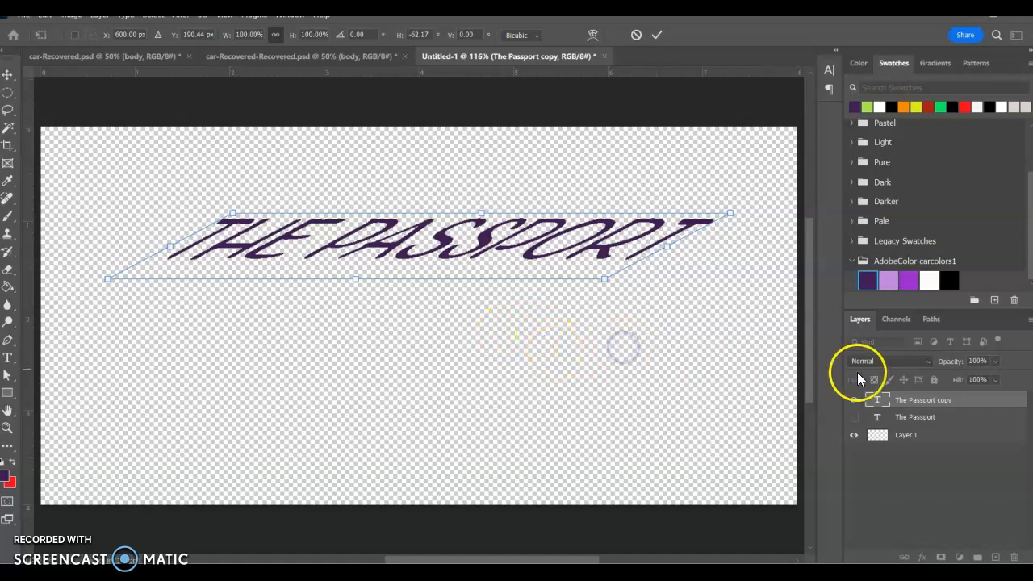
pyautogui.click(854, 418)
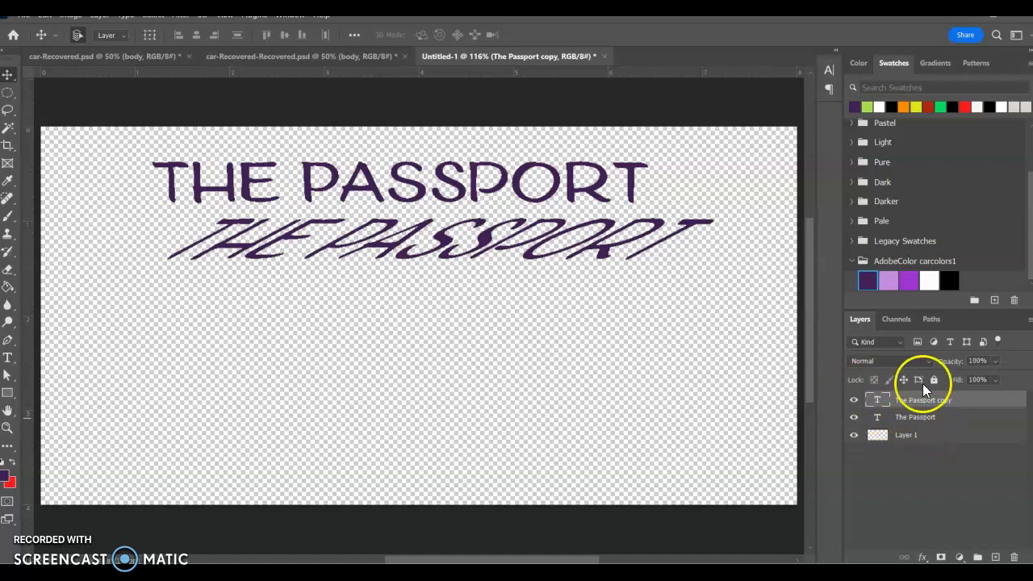
# Step: Duplicate the original The Passport text layer again and place the copy below the skewed line
pyautogui.moveTo(971, 423); pyautogui.dragTo(1002, 557)
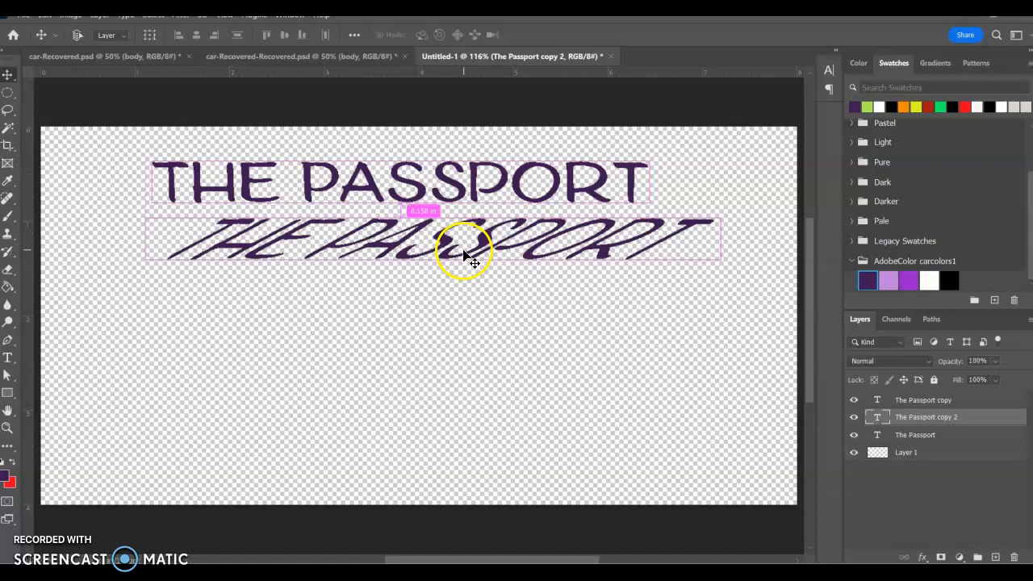
pyautogui.press('Delete')
pyautogui.moveTo(944, 422); pyautogui.dragTo(995, 556)
pyautogui.moveTo(447, 209); pyautogui.dragTo(460, 321)
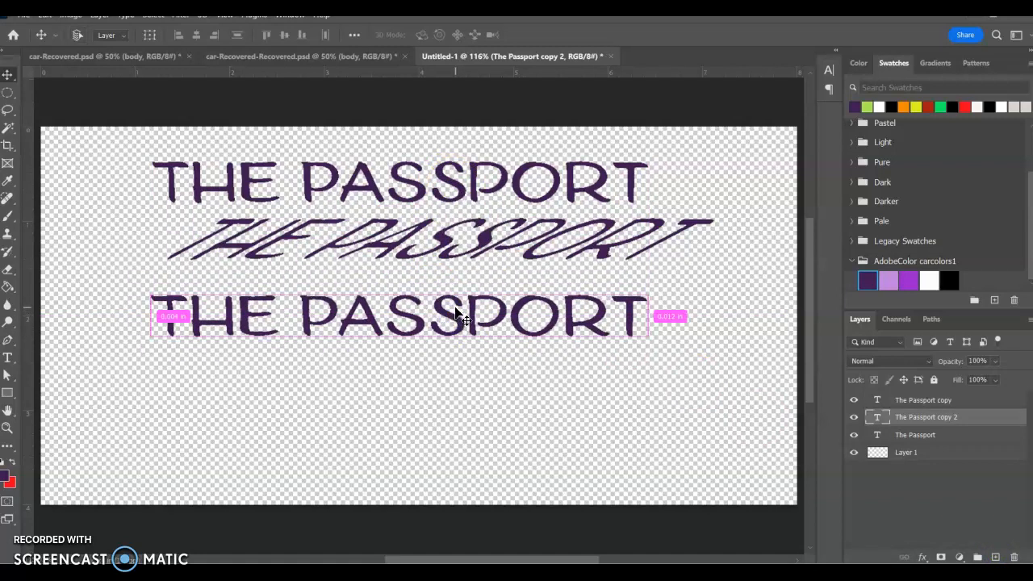
# Step: Try to warp the lowest text line freehand while it is still live type
pyautogui.hotkey('ctrl', 't')
pyautogui.rightClick(465, 320)
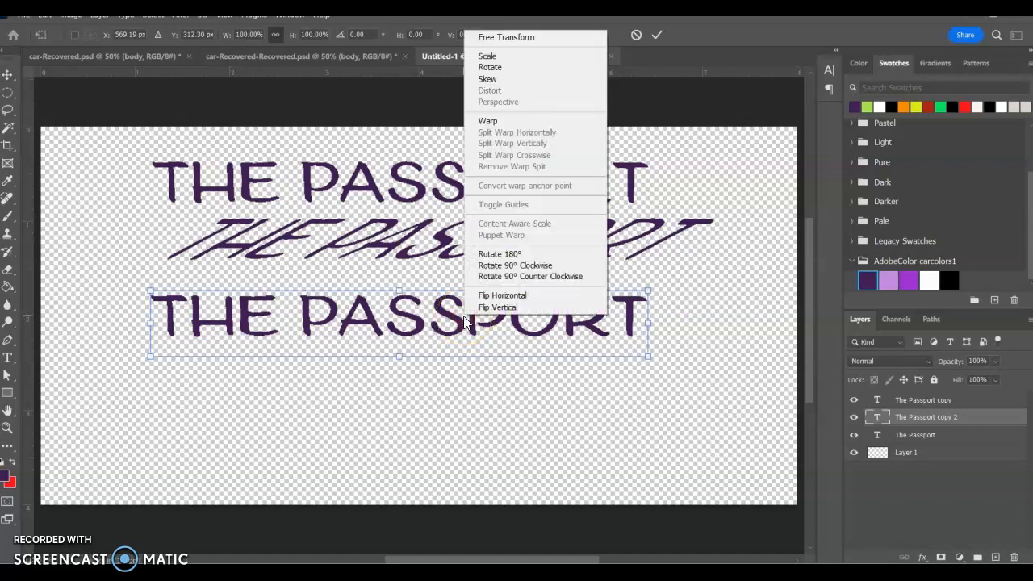
pyautogui.click(490, 121)
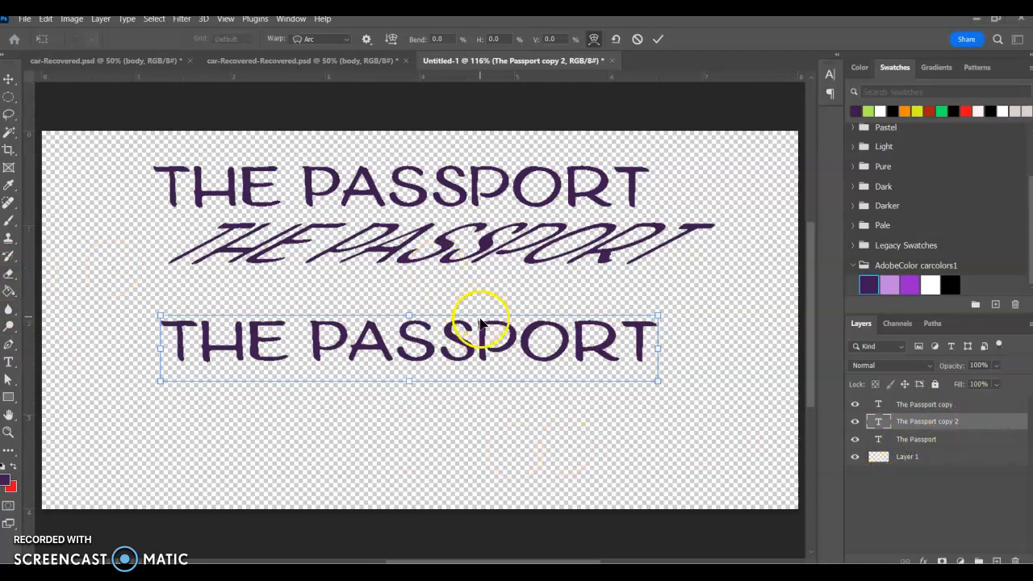
pyautogui.press('Return')
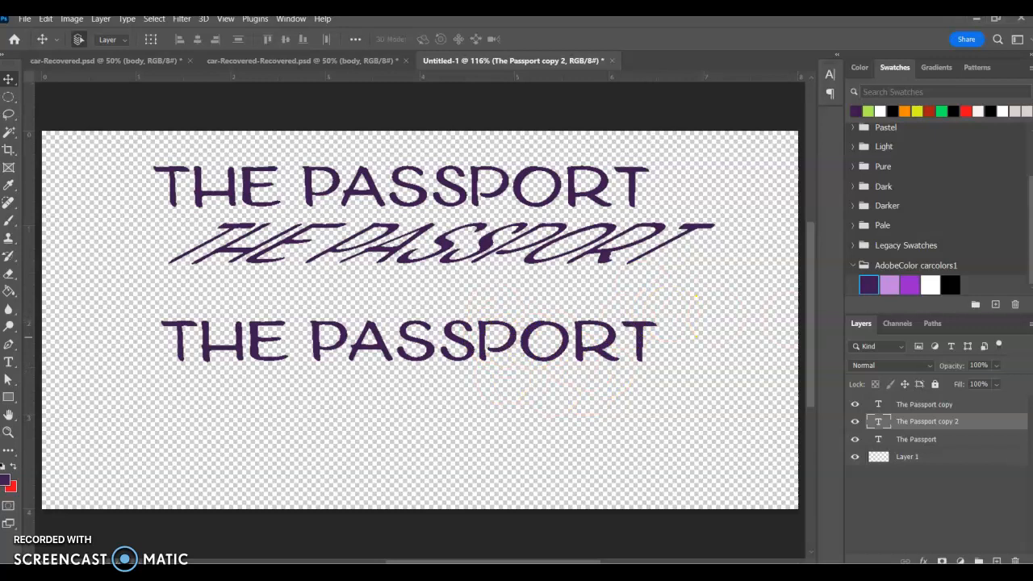
# Step: Rasterize the lowest text line and warp it freehand so its upper and lower edges bulge outward unevenly
pyautogui.rightClick(983, 421)
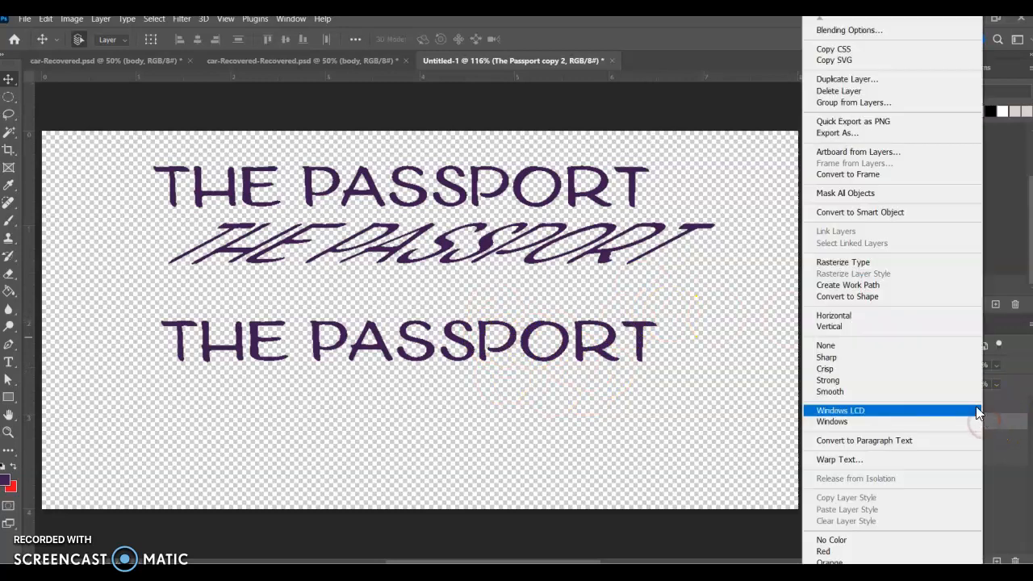
pyautogui.click(916, 269)
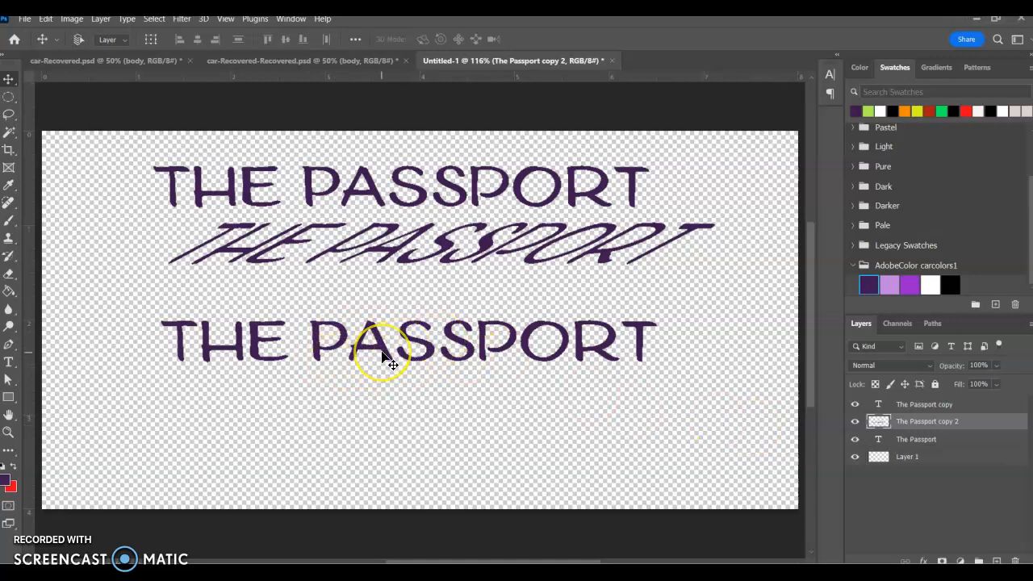
pyautogui.hotkey('ctrl', 't')
pyautogui.rightClick(411, 356)
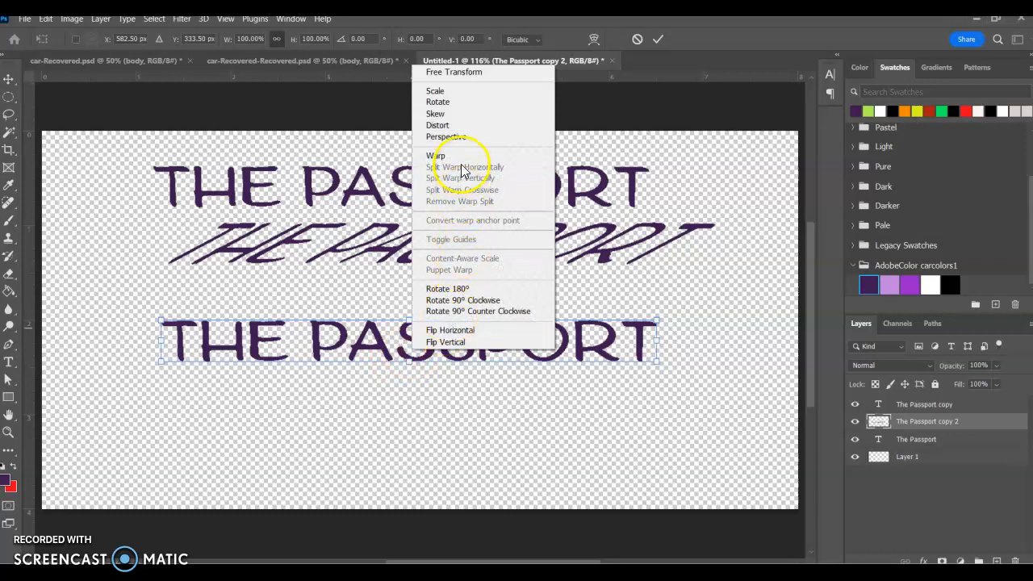
pyautogui.click(436, 155)
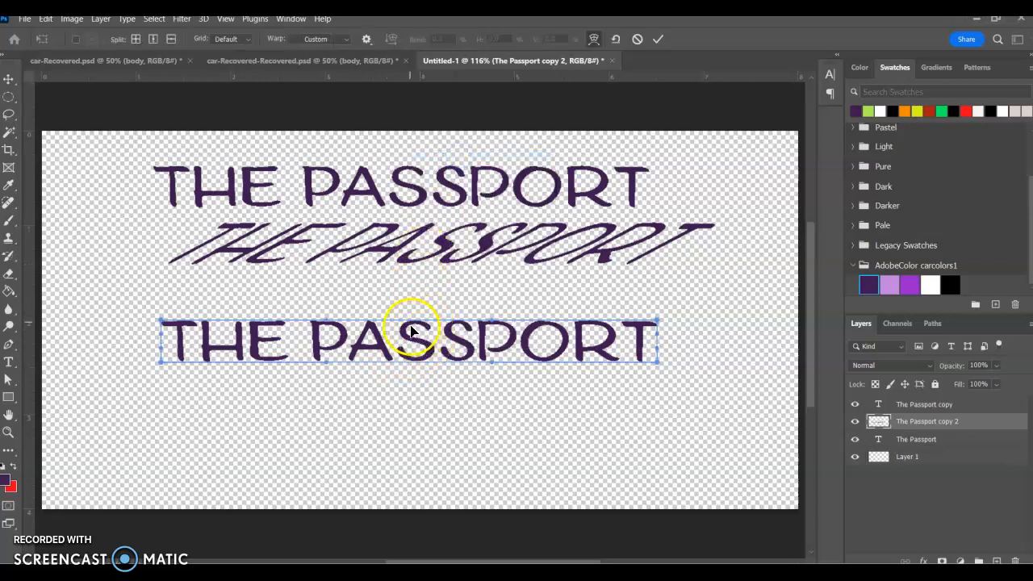
pyautogui.moveTo(327, 310); pyautogui.dragTo(200, 286)
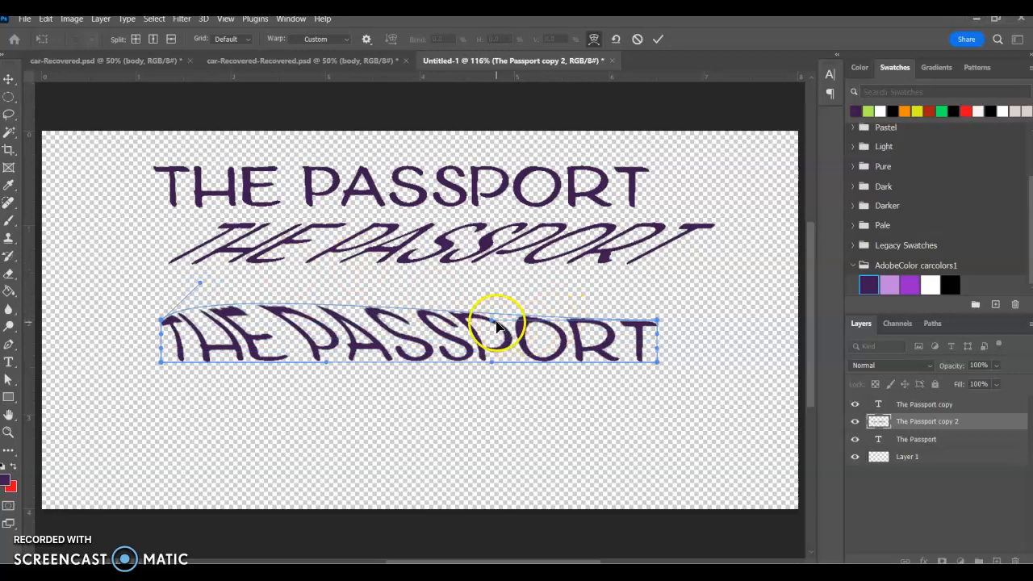
pyautogui.moveTo(495, 323); pyautogui.dragTo(746, 274)
pyautogui.moveTo(491, 362); pyautogui.dragTo(401, 401)
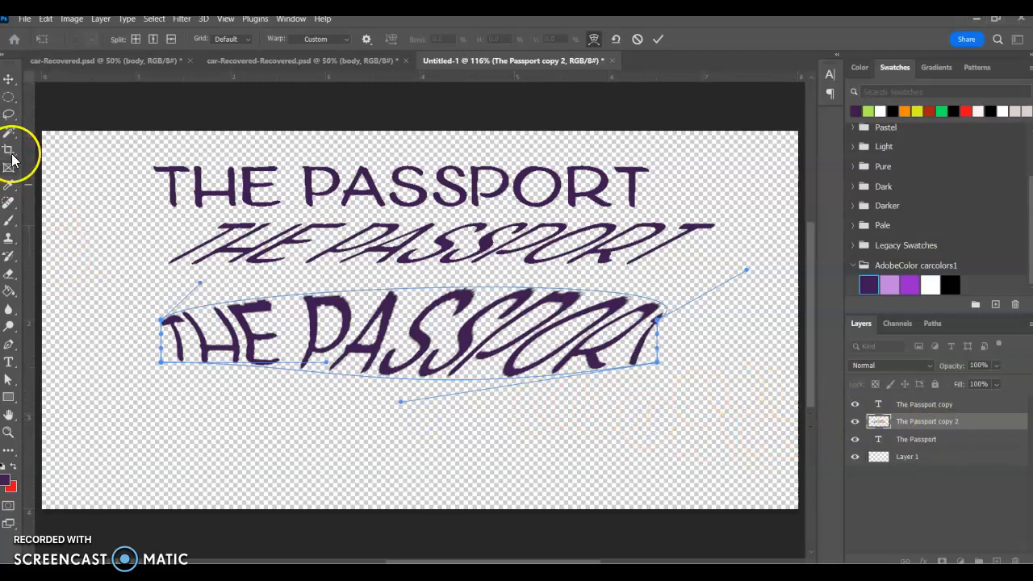
pyautogui.click(9, 81)
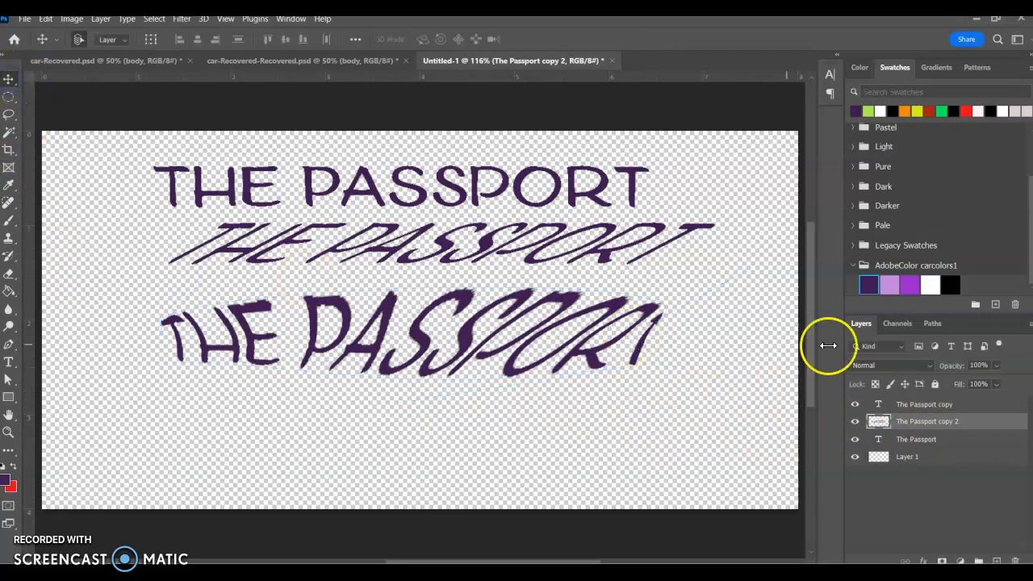
# Step: Duplicate the original The Passport text layer and try to place the copy below the warped line
pyautogui.moveTo(929, 440); pyautogui.dragTo(998, 558)
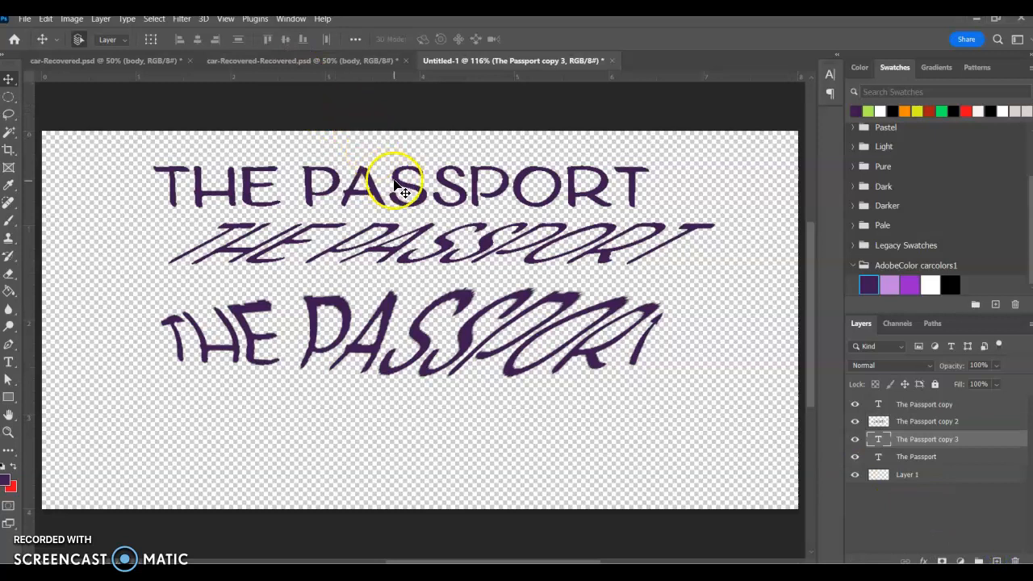
pyautogui.moveTo(408, 188); pyautogui.dragTo(384, 510)
pyautogui.moveTo(395, 438); pyautogui.dragTo(450, 216)
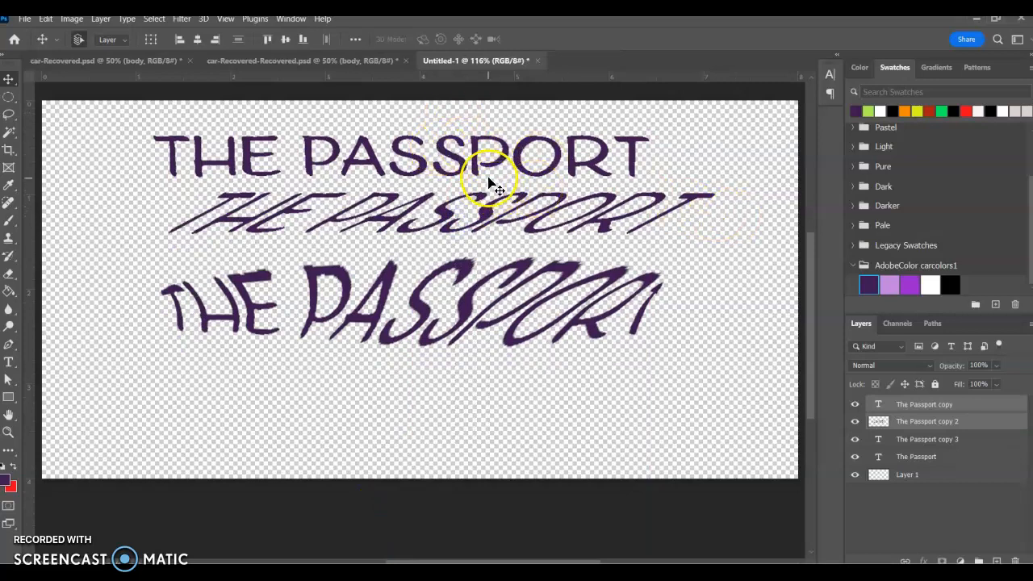
# Step: Select the original, skewed and warped text lines together and shift them slightly to the left
pyautogui.moveTo(304, 384); pyautogui.dragTo(81, 161)
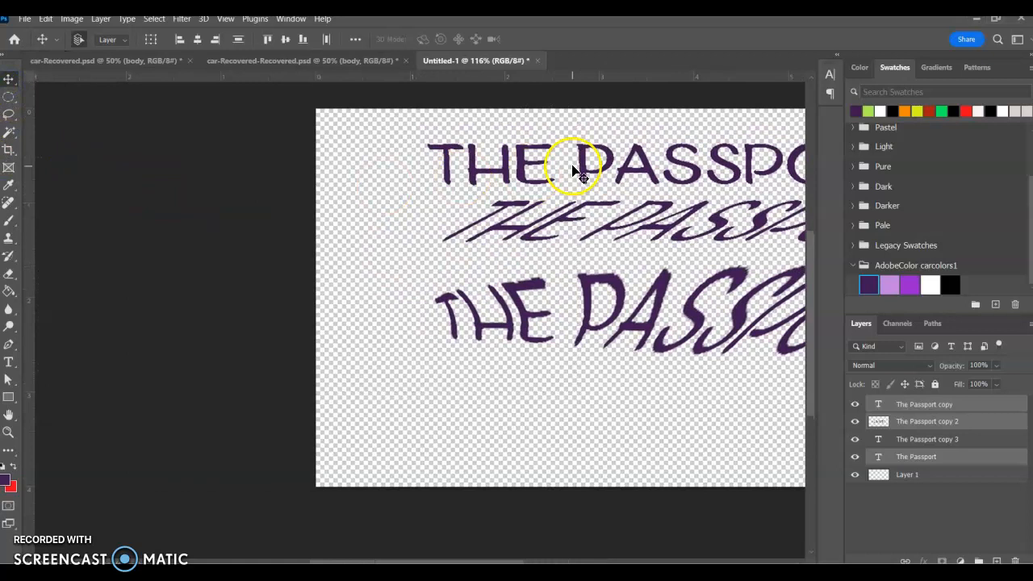
pyautogui.hotkey('ctrl', '0')
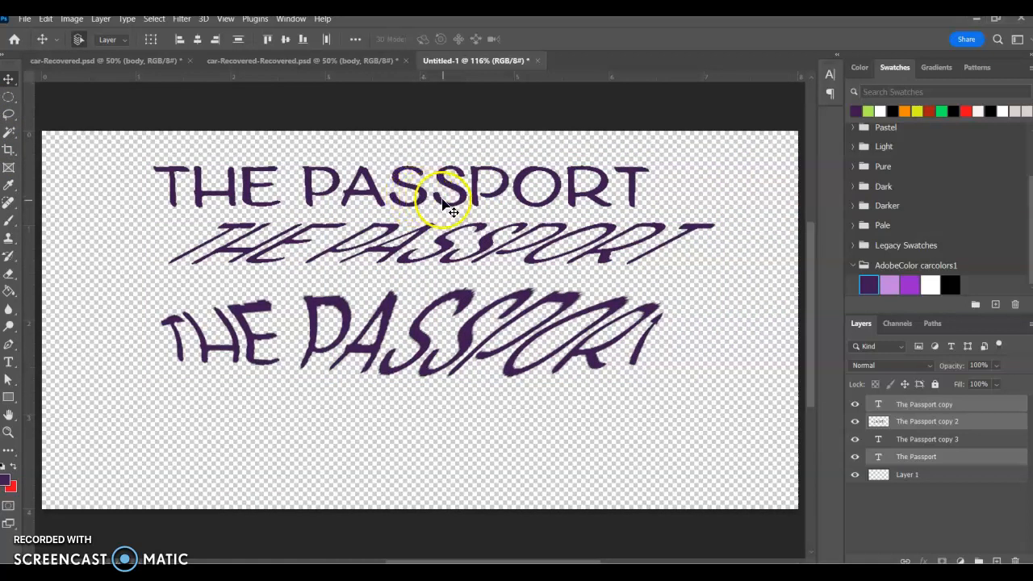
pyautogui.moveTo(442, 200)
pyautogui.mouseDown()
pyautogui.moveTo(433, 232)
pyautogui.moveTo(434, 200)
pyautogui.mouseUp()
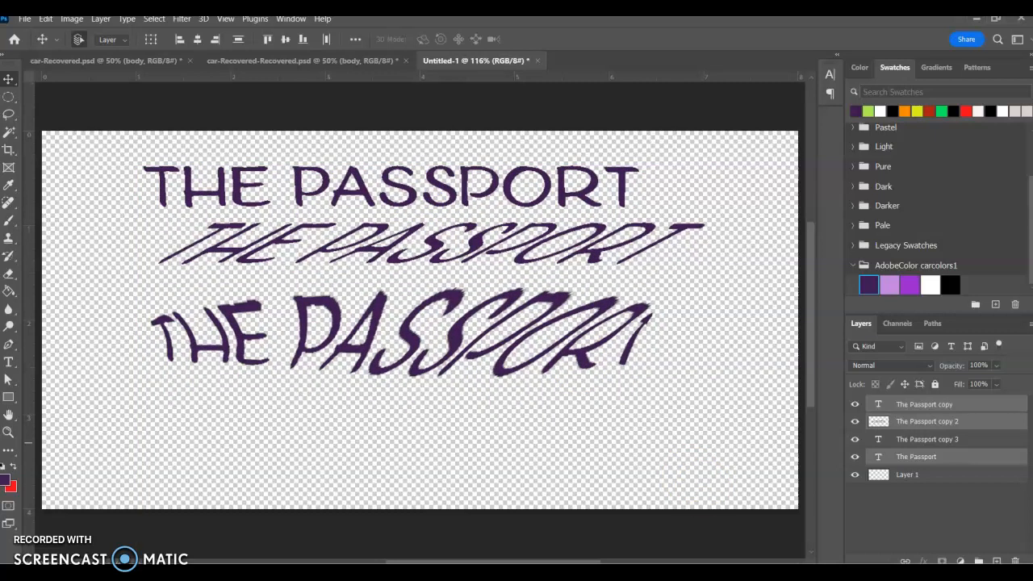
# Step: Move only the original The Passport line slightly up and to the right
pyautogui.click(901, 518)
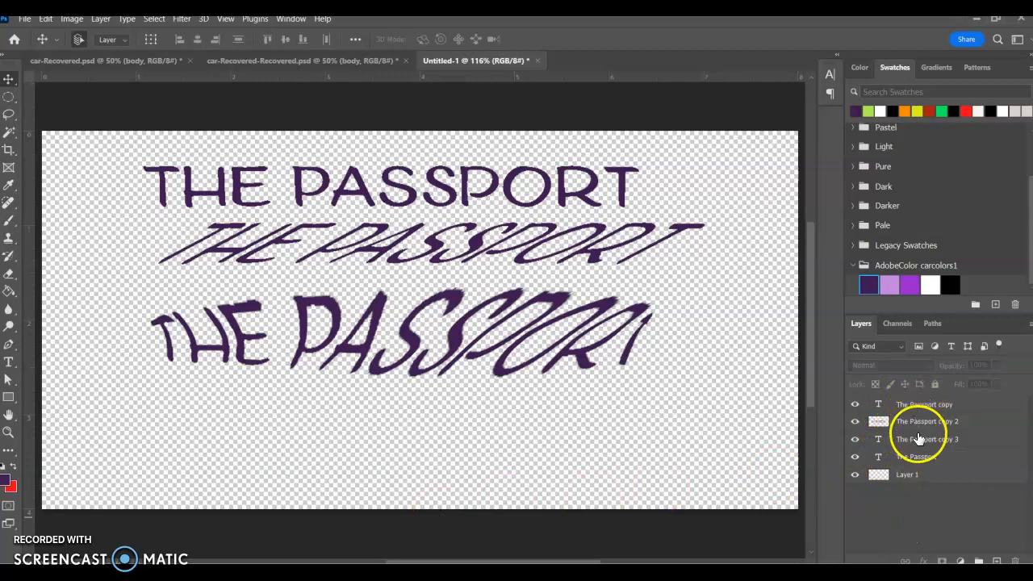
pyautogui.click(901, 439)
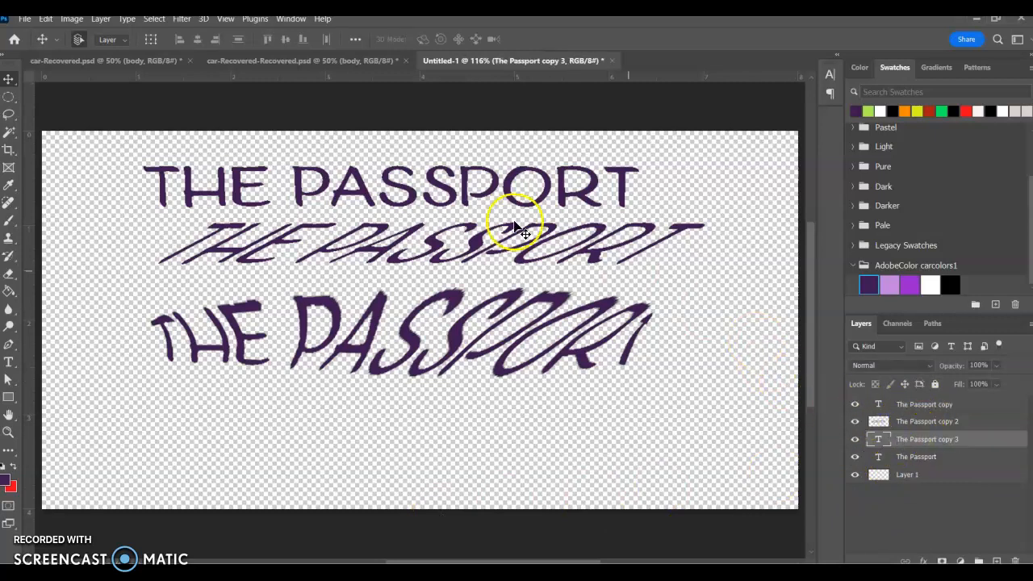
pyautogui.moveTo(510, 201)
pyautogui.mouseDown()
pyautogui.moveTo(519, 325)
pyautogui.moveTo(512, 228)
pyautogui.moveTo(521, 189)
pyautogui.mouseUp()
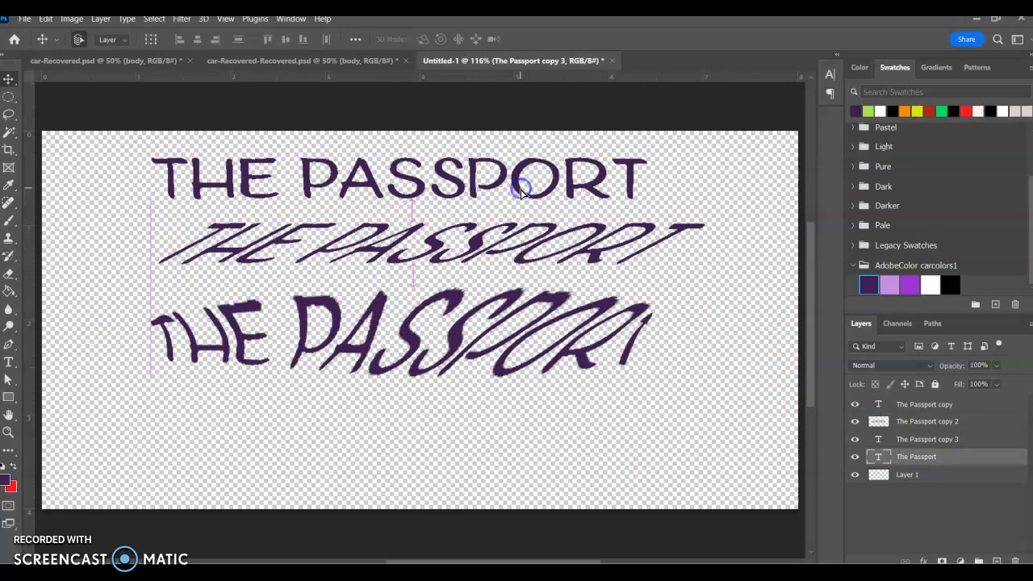
# Step: Hide the layers The Passport copy, The Passport copy 2 and The Passport copy 3
pyautogui.click(855, 439)
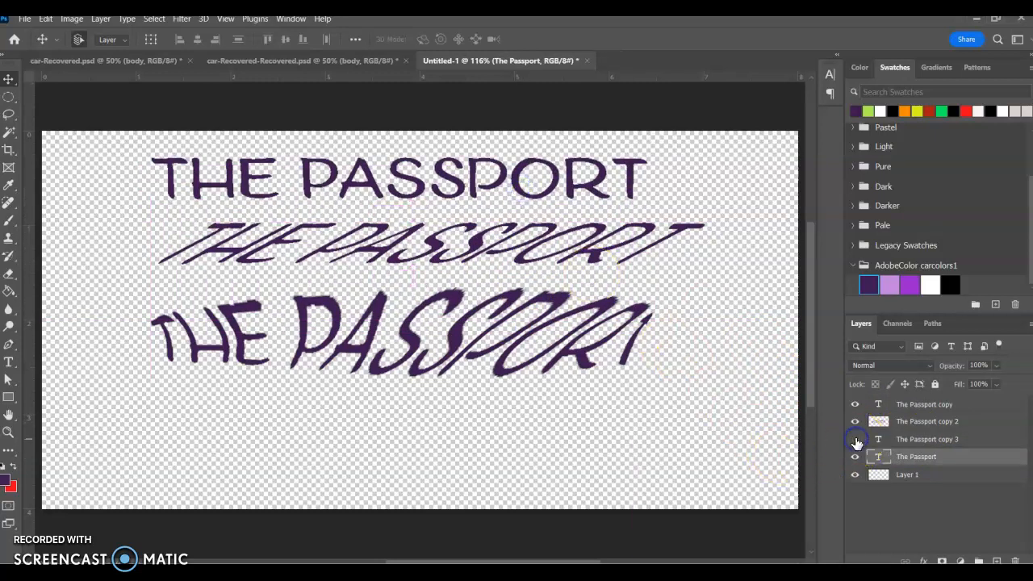
pyautogui.click(855, 422)
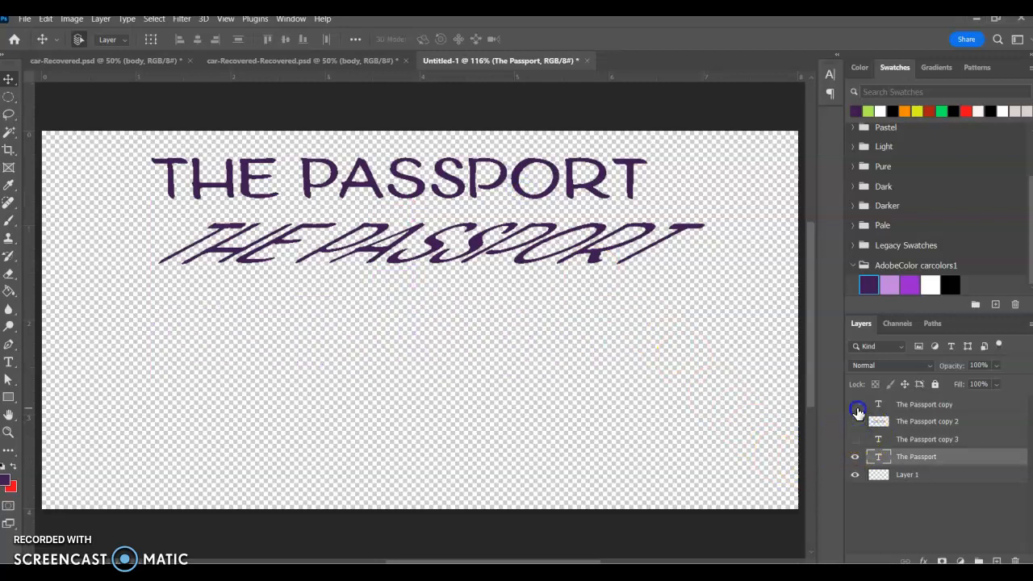
pyautogui.click(856, 408)
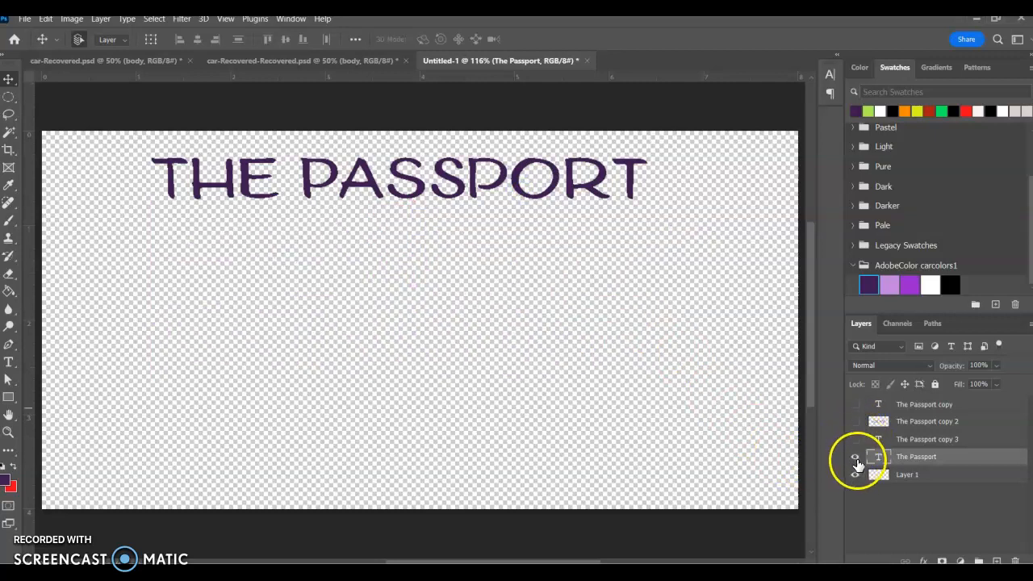
# Step: Duplicate the original The Passport text layer and move the copy straight down near the canvas's lower edge
pyautogui.moveTo(862, 459); pyautogui.dragTo(997, 560)
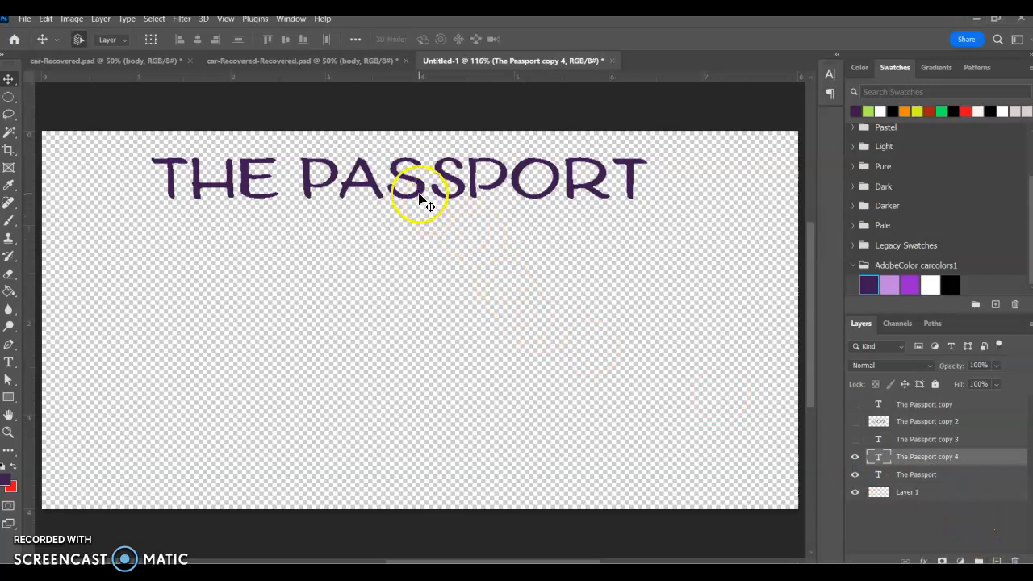
pyautogui.moveTo(419, 198); pyautogui.dragTo(421, 454)
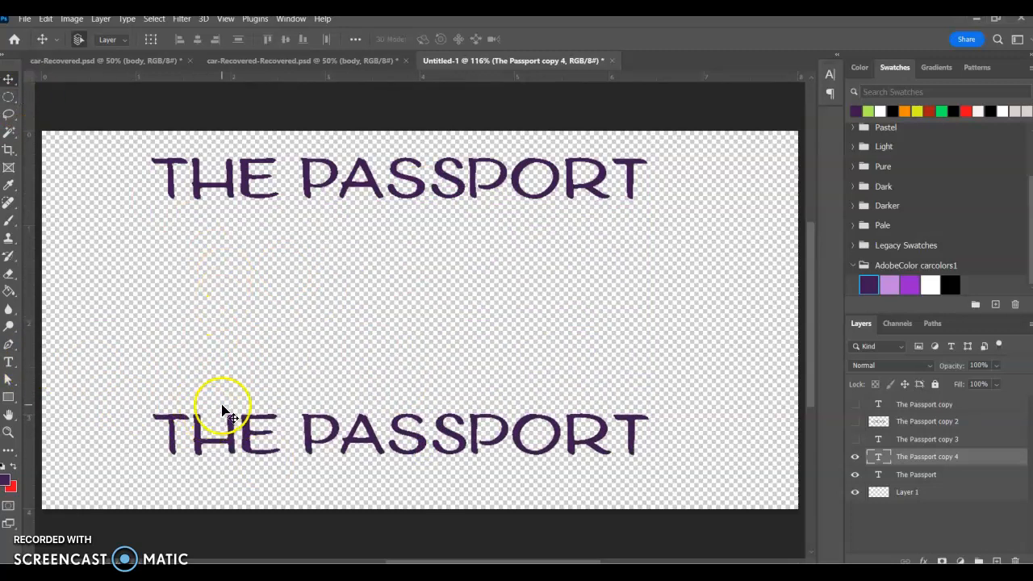
# Step: Free-transform The Passport copy 4 into a taller, right-slanting line rising to the right, about 126% wide, 218% high and rotated about -7.8°
pyautogui.hotkey('ctrl', 't')
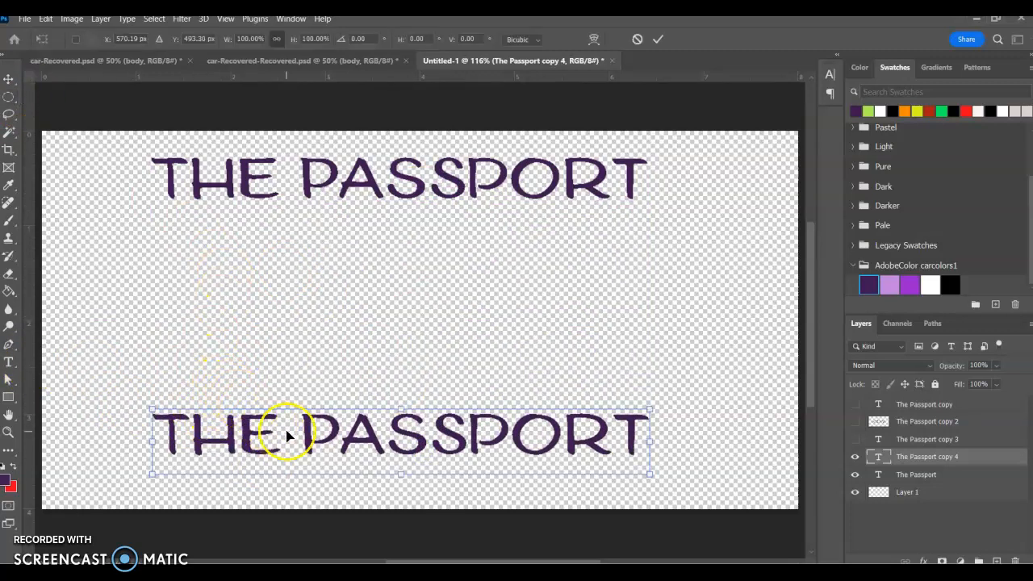
pyautogui.rightClick(447, 458)
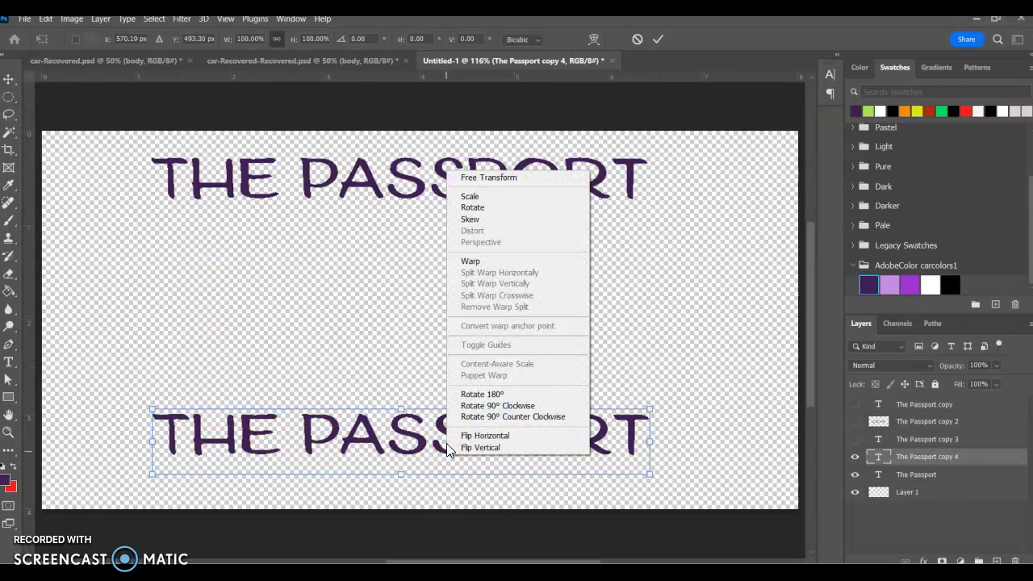
pyautogui.click(484, 179)
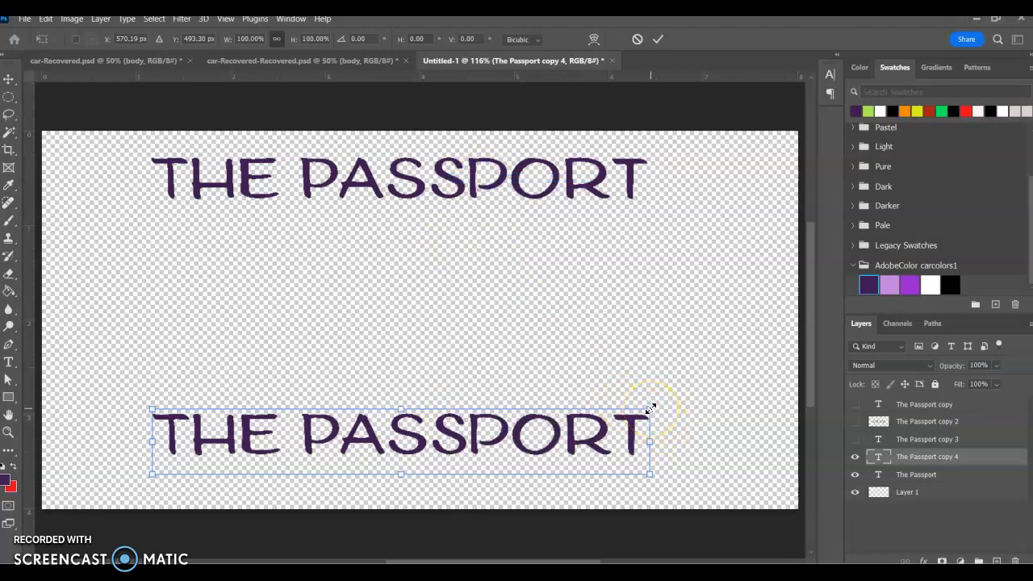
pyautogui.moveTo(651, 414); pyautogui.dragTo(751, 363)
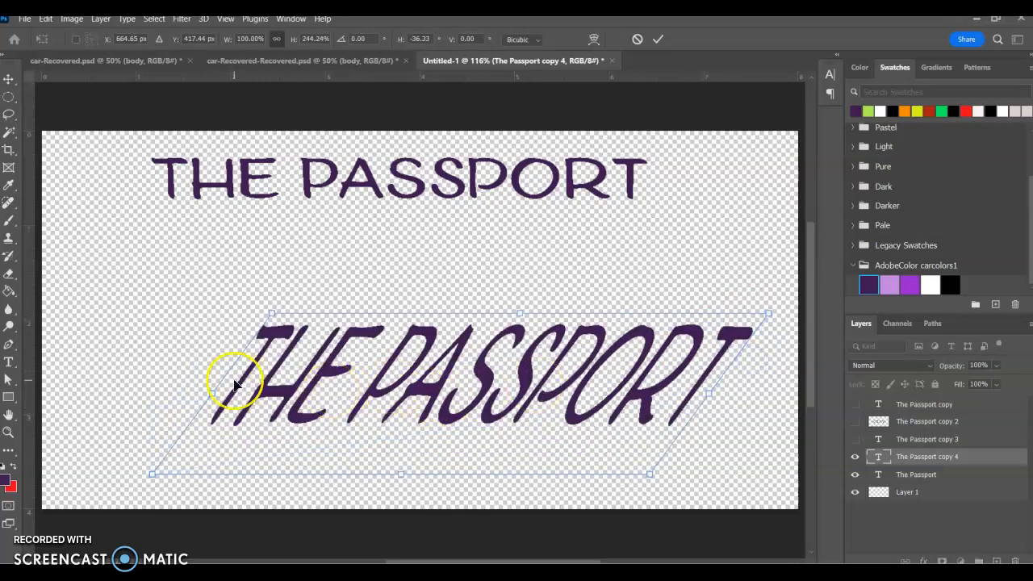
pyautogui.moveTo(209, 393); pyautogui.dragTo(83, 473)
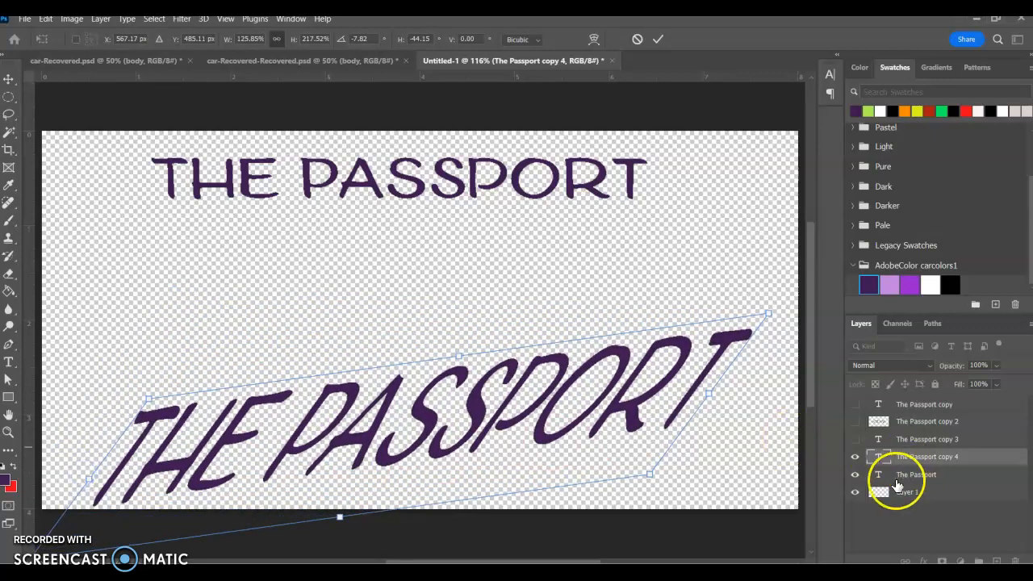
# Step: Apply the transform and show the layers The Passport copy, The Passport copy 2 and The Passport copy 3 again
pyautogui.click(856, 442)
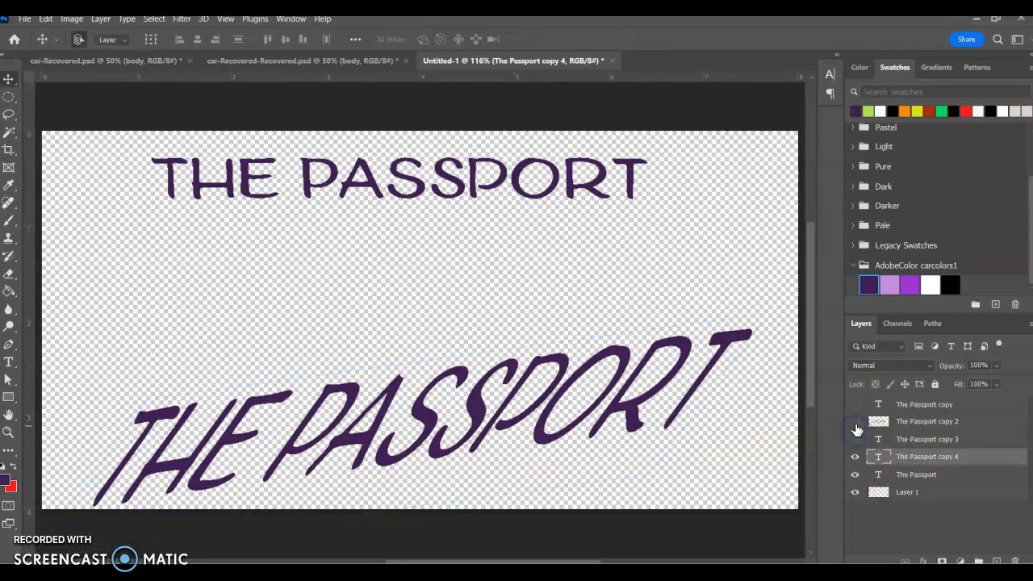
pyautogui.click(855, 420)
pyautogui.click(856, 405)
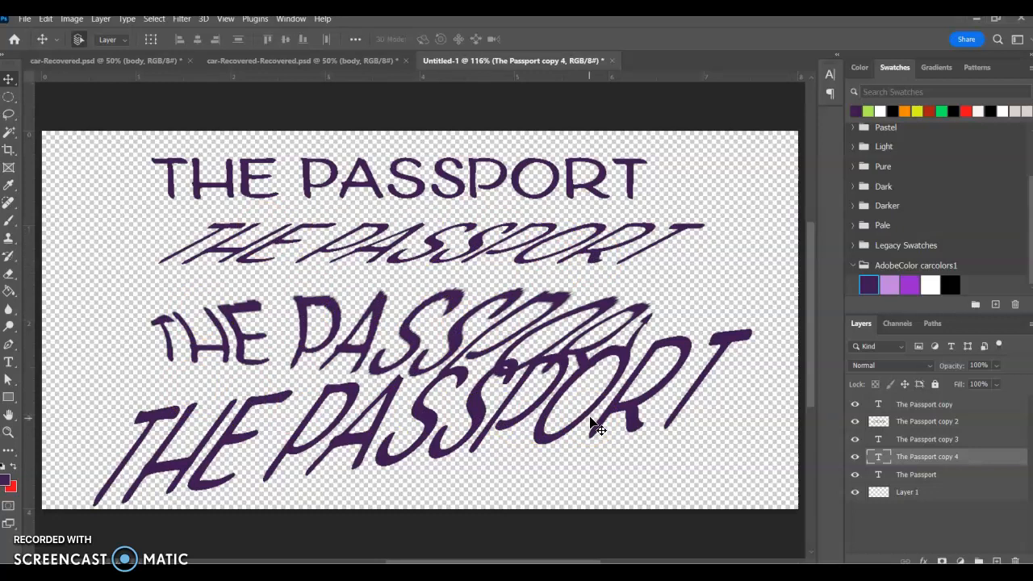
# Step: Flip the slanted The Passport copy 4 text vertically and apply the transformation
pyautogui.click(973, 459)
pyautogui.hotkey('ctrl', 't')
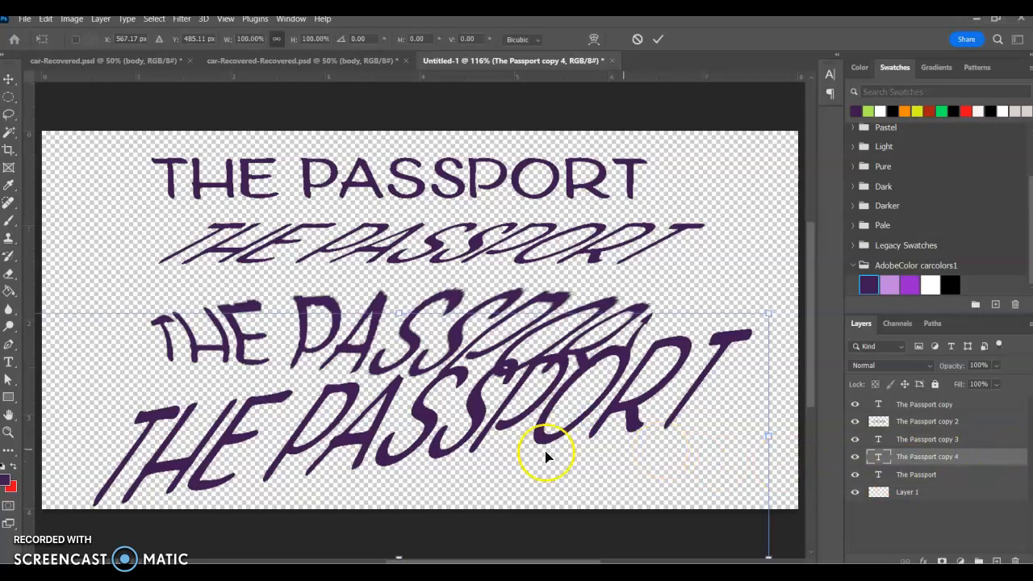
pyautogui.rightClick(476, 442)
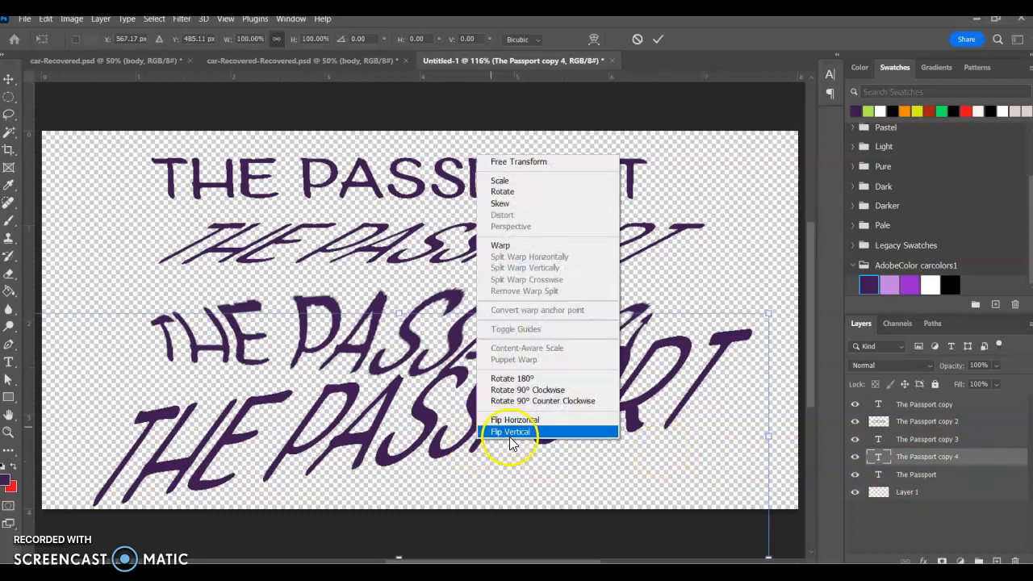
pyautogui.click(512, 433)
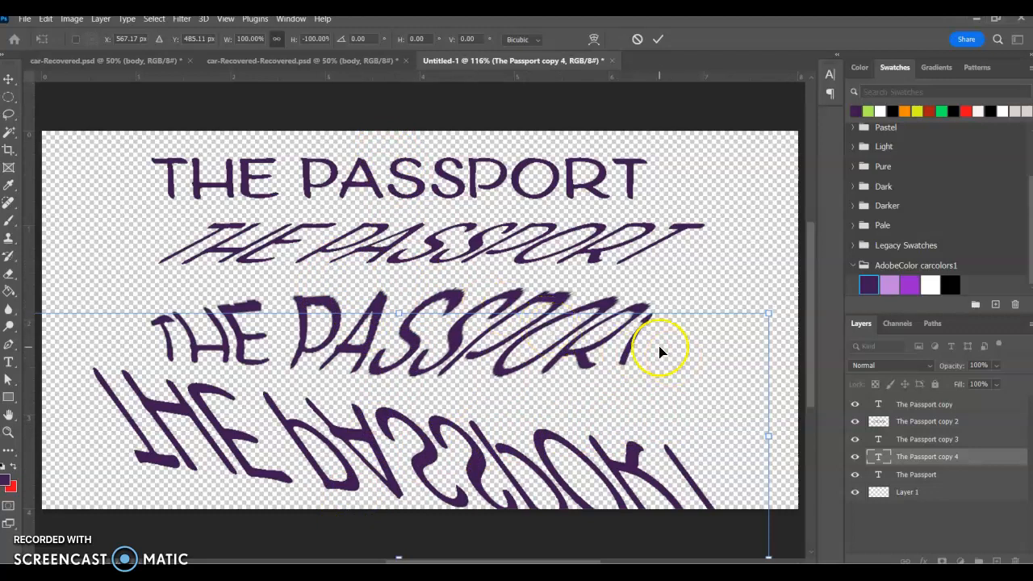
pyautogui.click(7, 81)
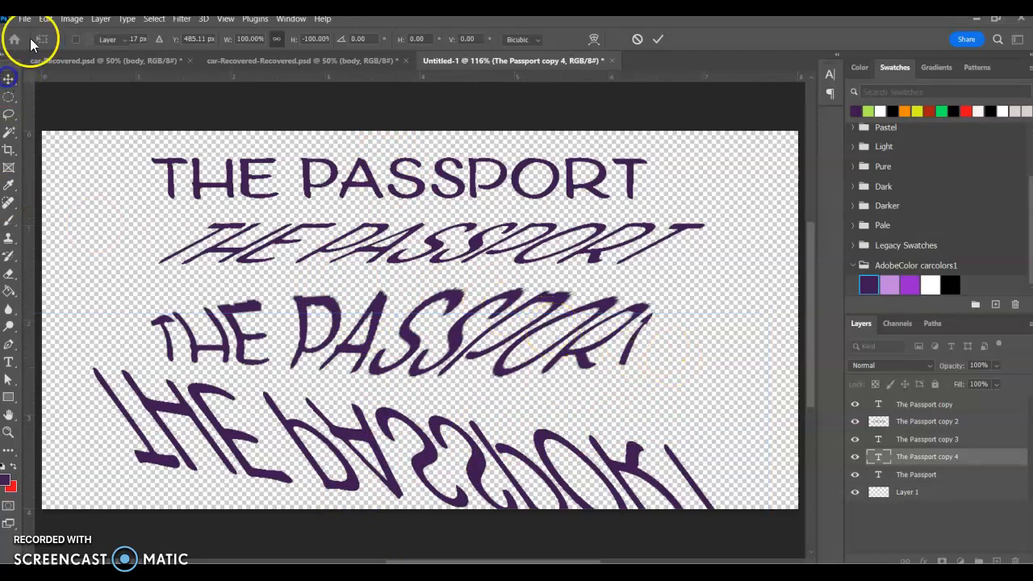
pyautogui.click(24, 19)
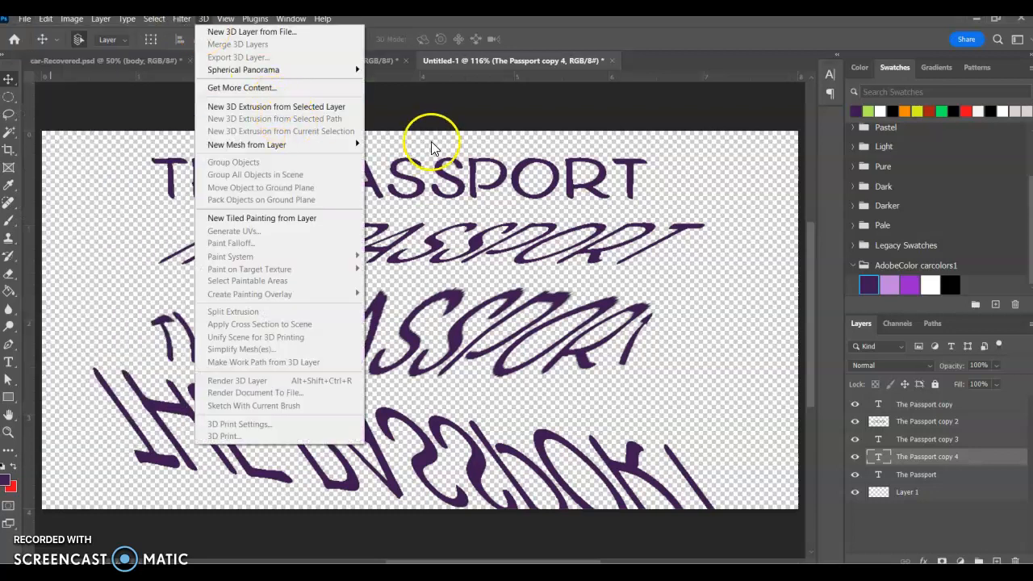
pyautogui.click(440, 117)
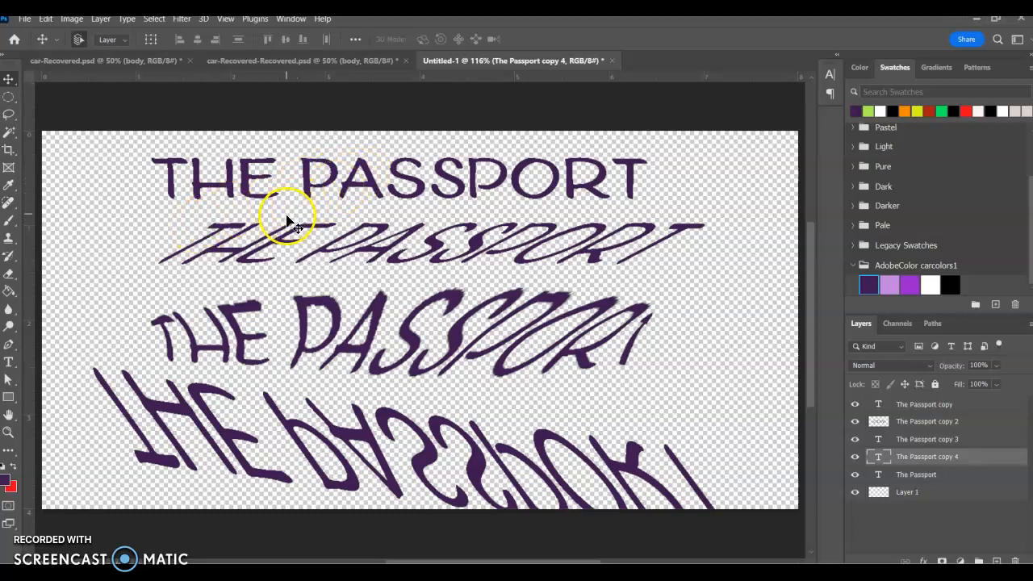
pyautogui.click(279, 64)
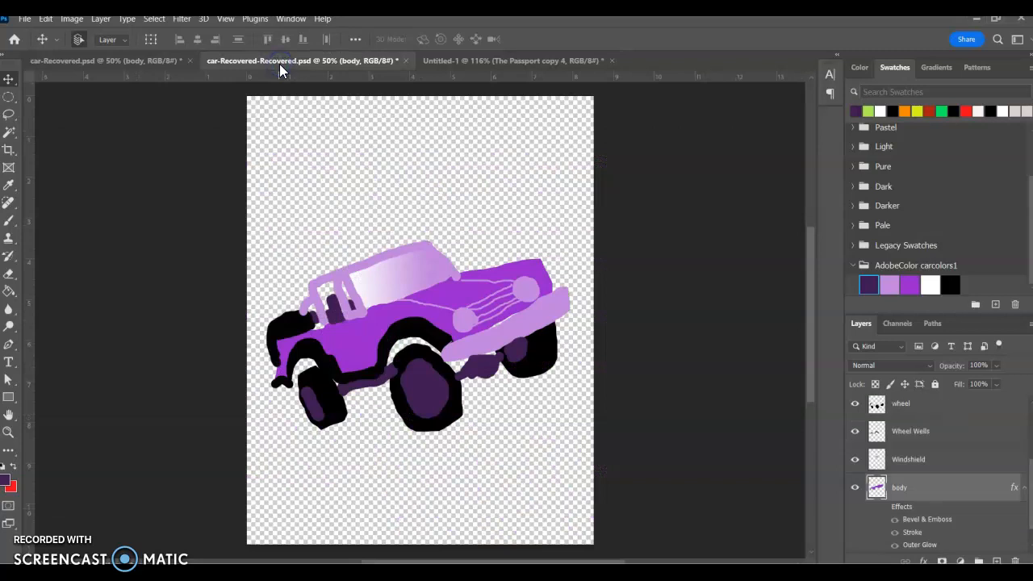
pyautogui.click(452, 61)
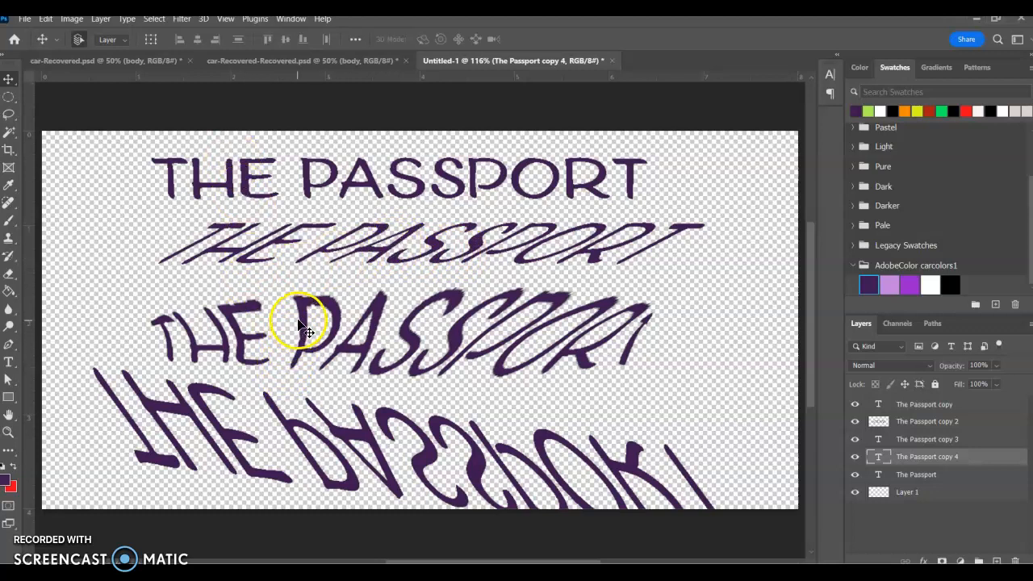
# Step: Hide every layer except the original The Passport text and make that text layer active
pyautogui.click(930, 444)
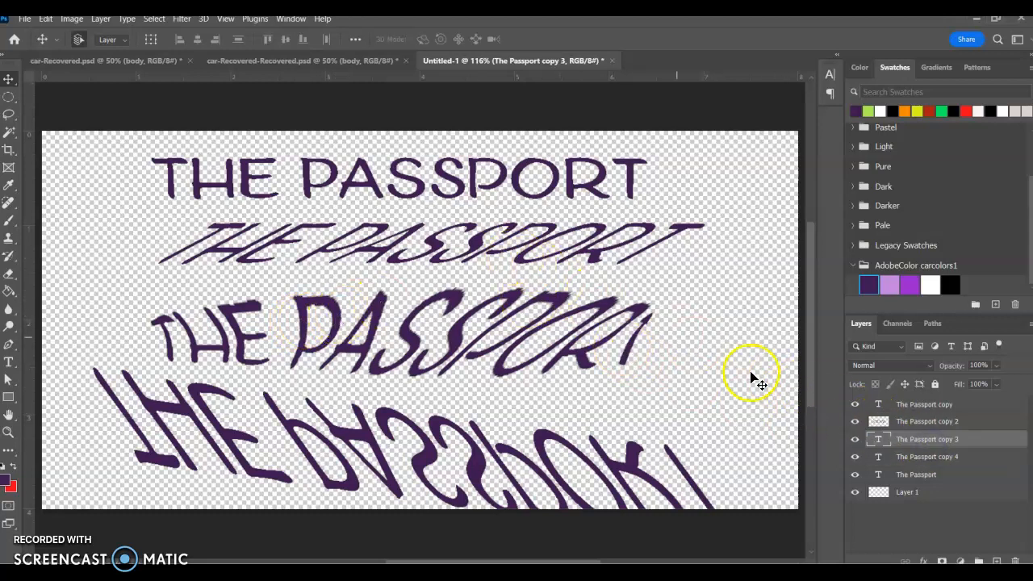
pyautogui.click(855, 460)
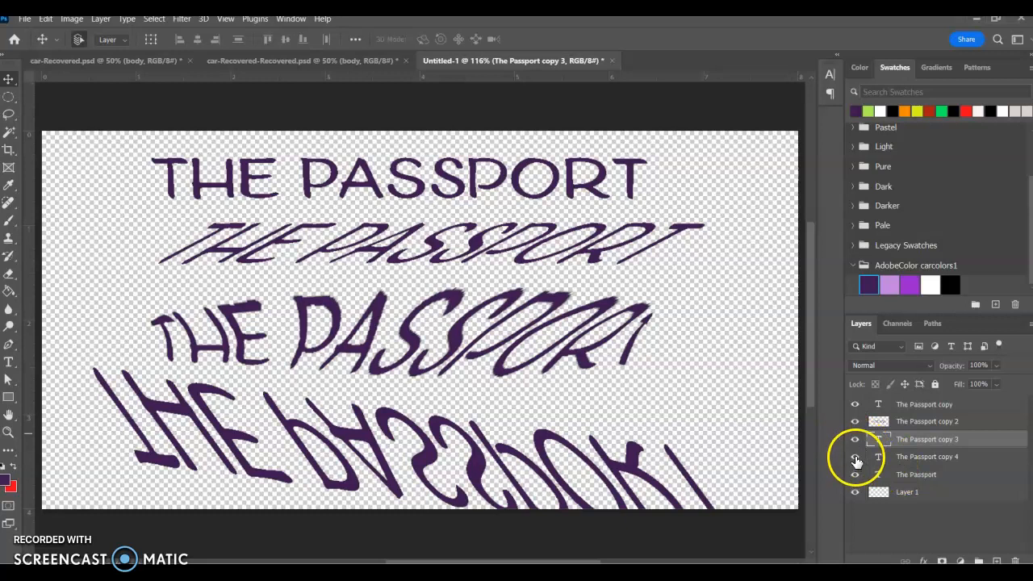
pyautogui.click(854, 492)
pyautogui.click(856, 422)
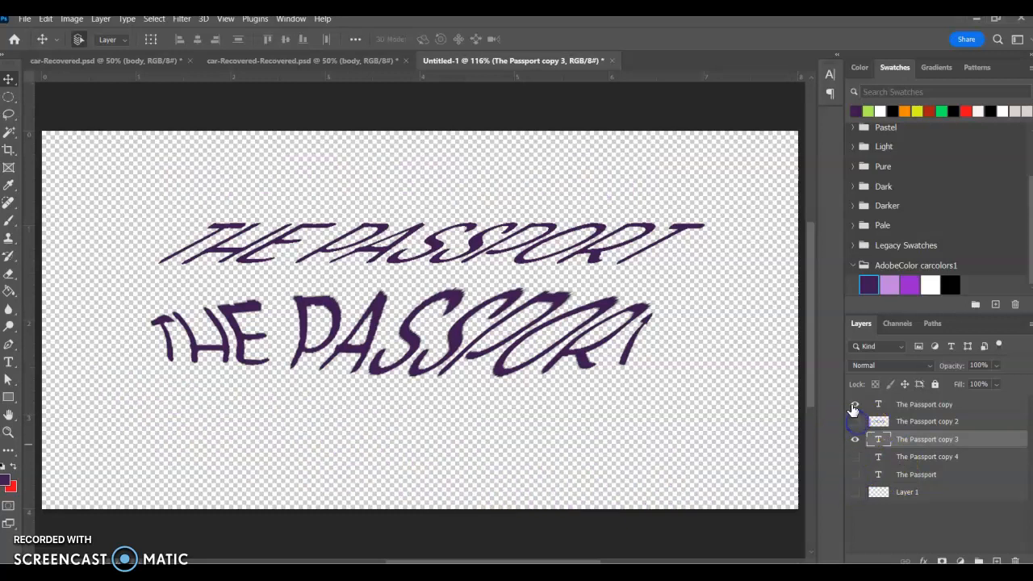
pyautogui.click(853, 405)
pyautogui.click(856, 440)
pyautogui.click(854, 458)
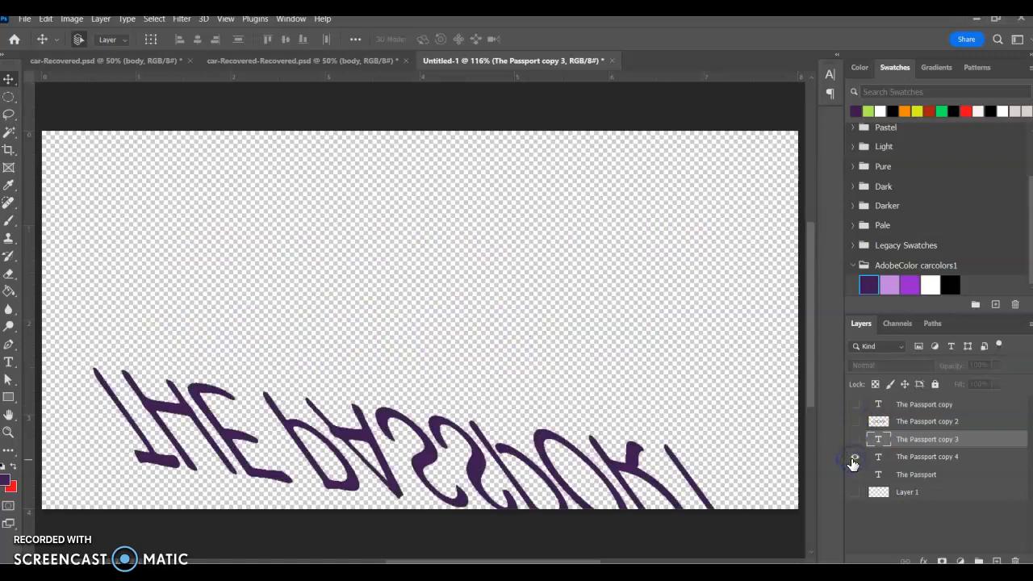
pyautogui.click(856, 458)
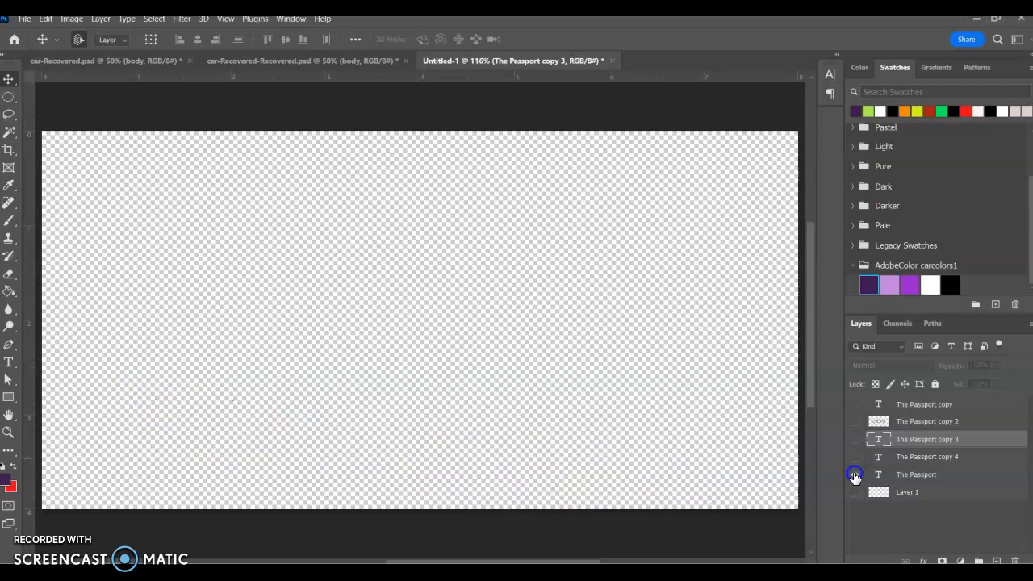
pyautogui.click(854, 476)
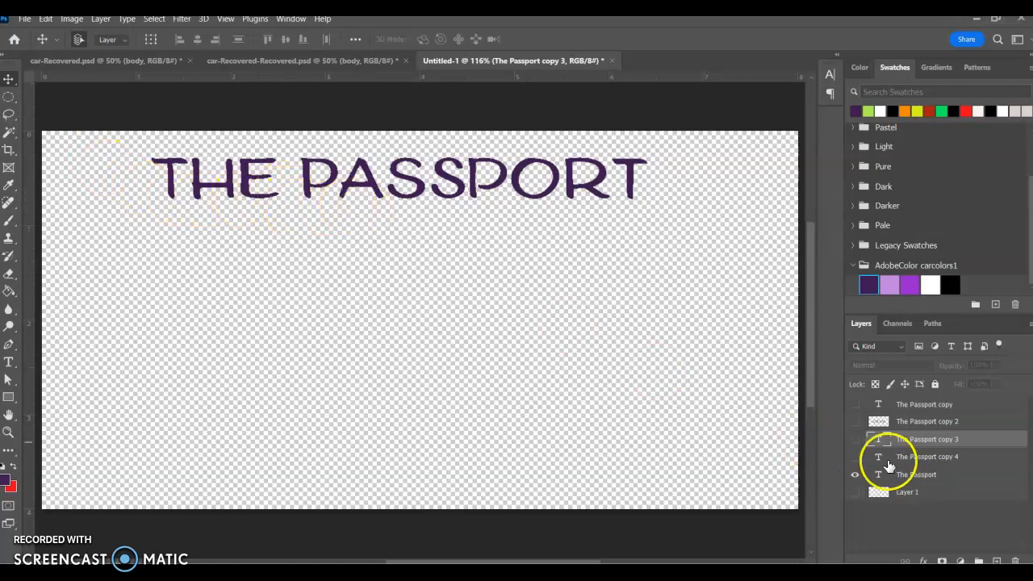
pyautogui.click(933, 478)
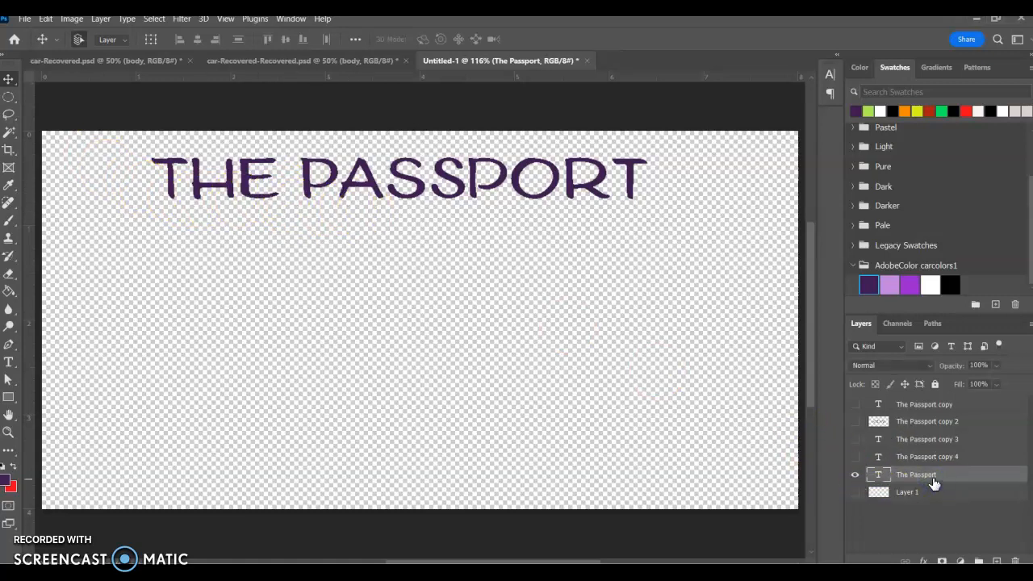
pyautogui.hotkey('ctrl', 't')
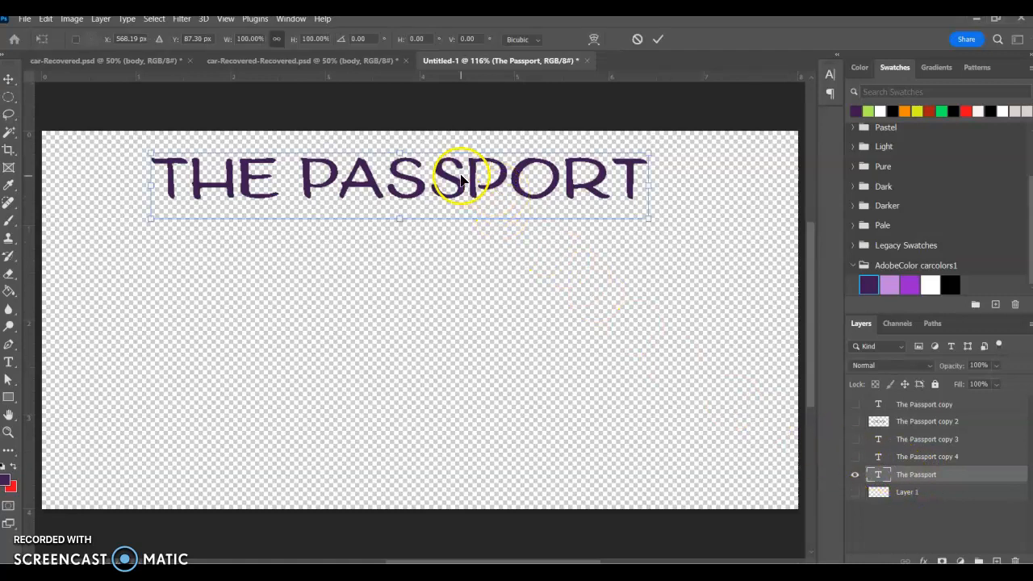
pyautogui.rightClick(461, 180)
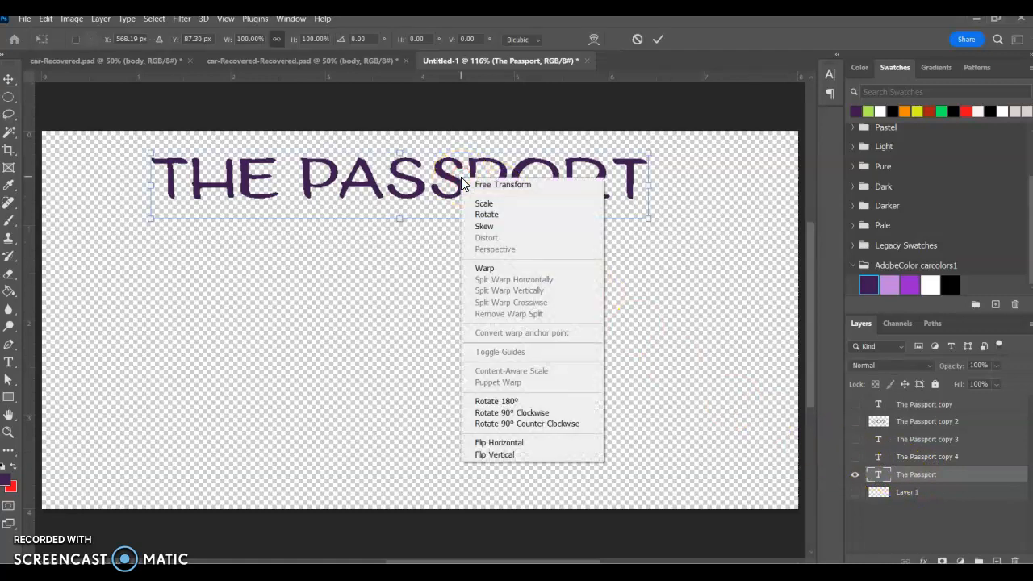
pyautogui.click(459, 181)
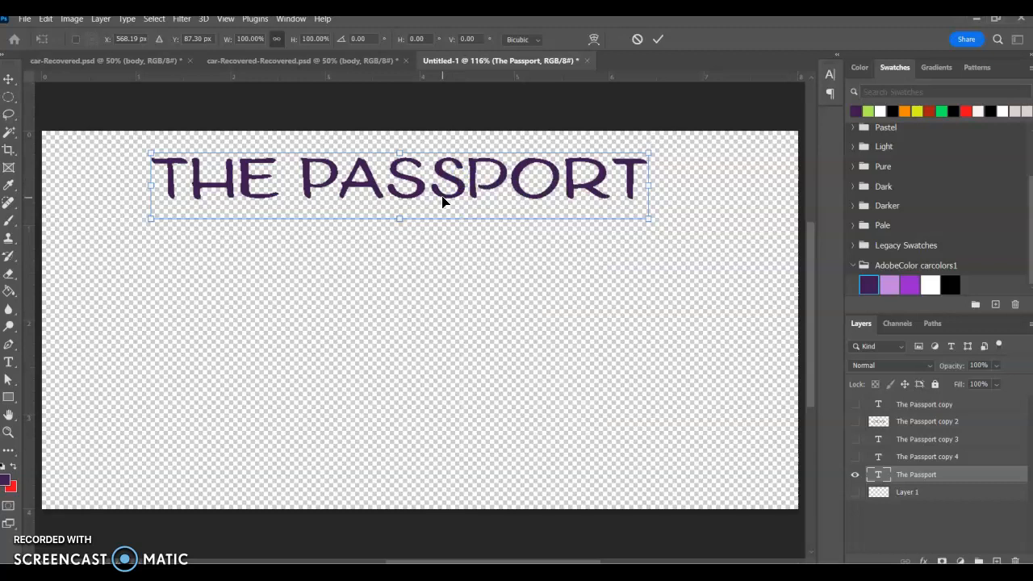
pyautogui.click(348, 176)
# Step: In car-Recovered-Recovered.psd, add an empty layer directly above the body layer and make body the active layer again
pyautogui.click(267, 60)
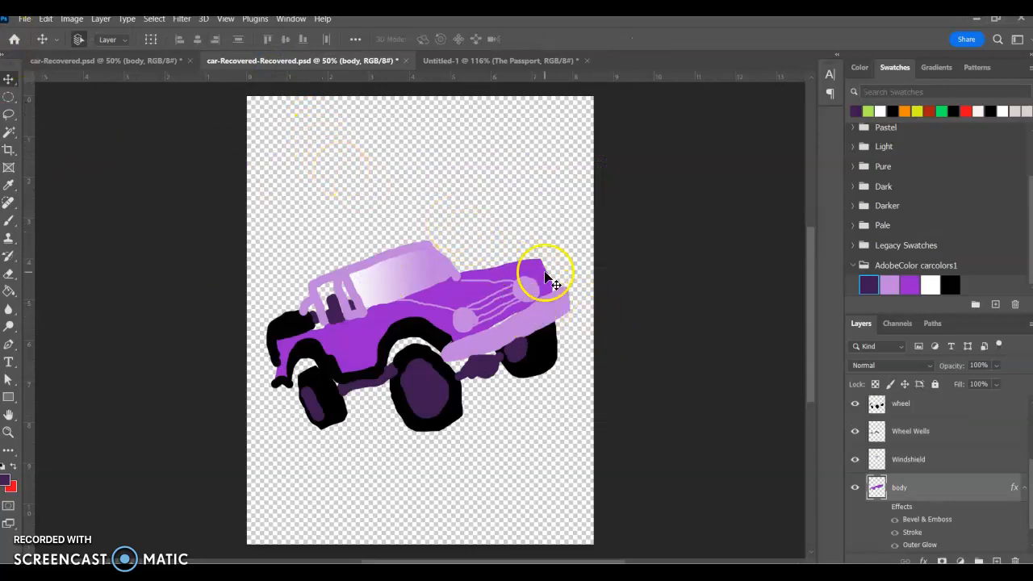
pyautogui.click(999, 560)
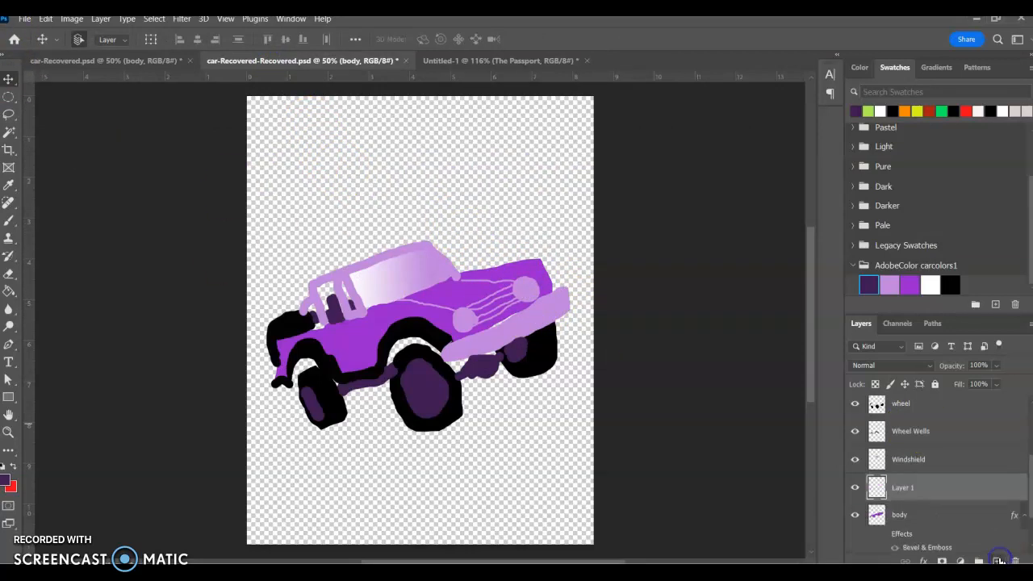
pyautogui.moveTo(922, 503); pyautogui.dragTo(826, 489)
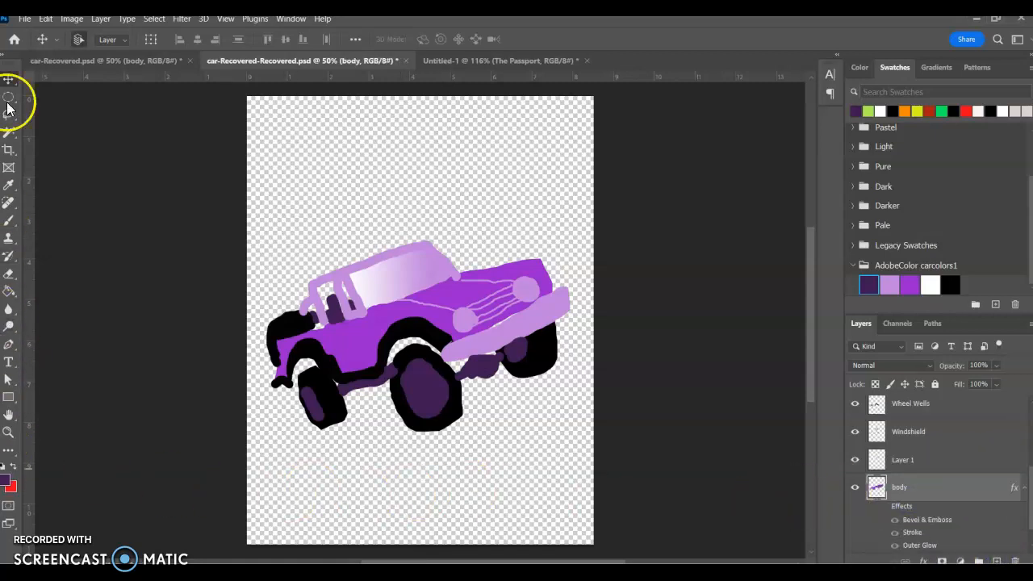
# Step: Copy the original The Passport text from Untitled-1 into car-Recovered-Recovered.psd, placing it above the car near the canvas's upper edge
pyautogui.click(477, 63)
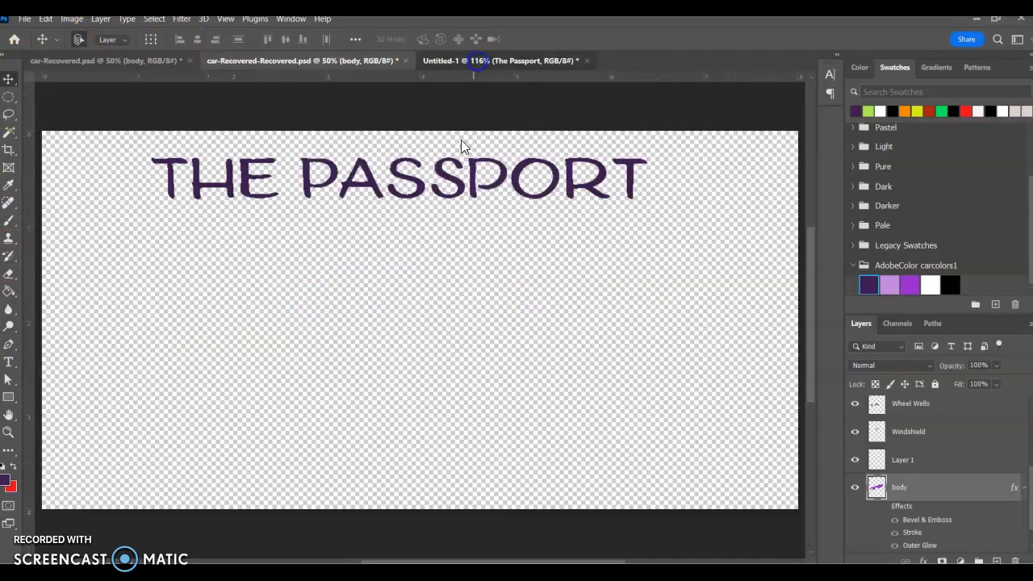
pyautogui.moveTo(411, 184); pyautogui.dragTo(376, 145)
pyautogui.click(423, 188)
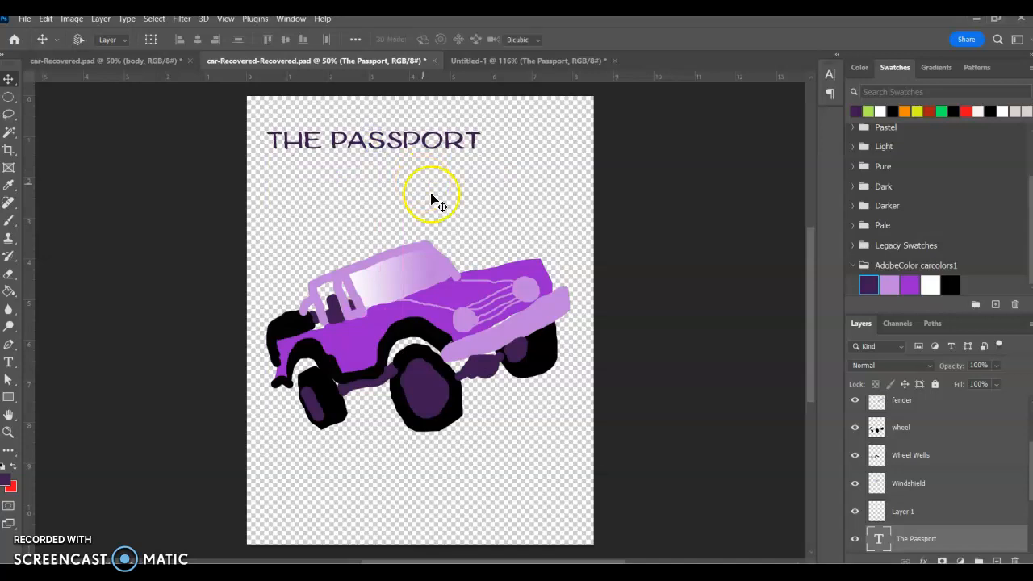
# Step: Try to enlarge The Passport text in the car document to about 141% and lower it closer to the car
pyautogui.hotkey('ctrl', 't')
pyautogui.moveTo(479, 155); pyautogui.dragTo(447, 181)
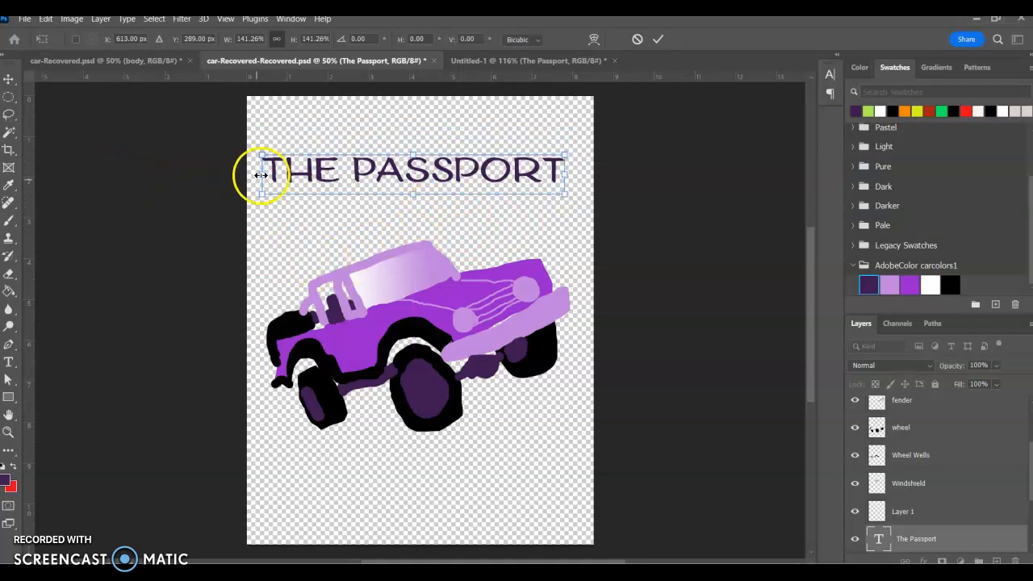
# Step: In Untitled-1, show the layers The Passport copy, copy 2, copy 3 and copy 4 again
pyautogui.click(530, 60)
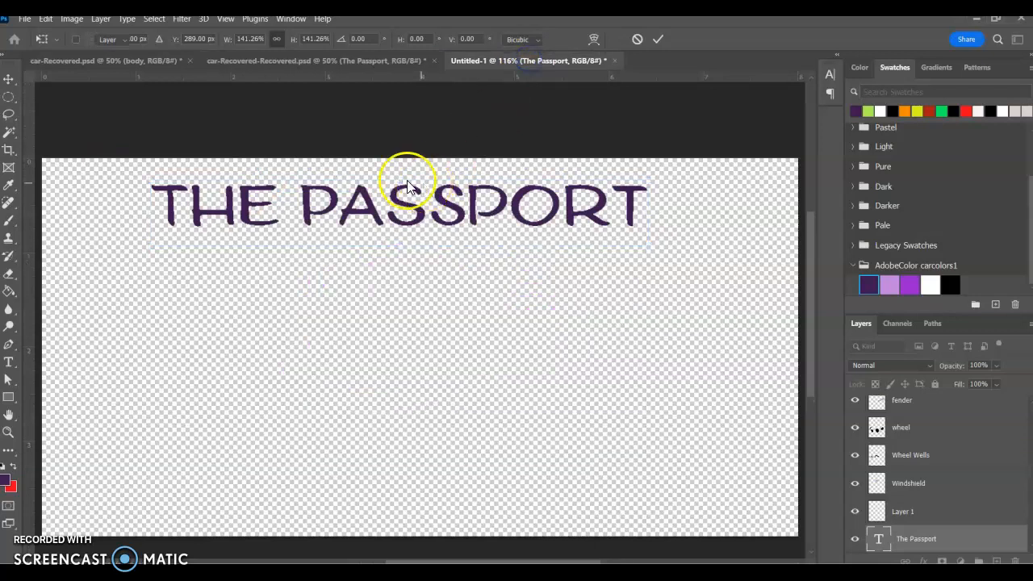
pyautogui.click(855, 407)
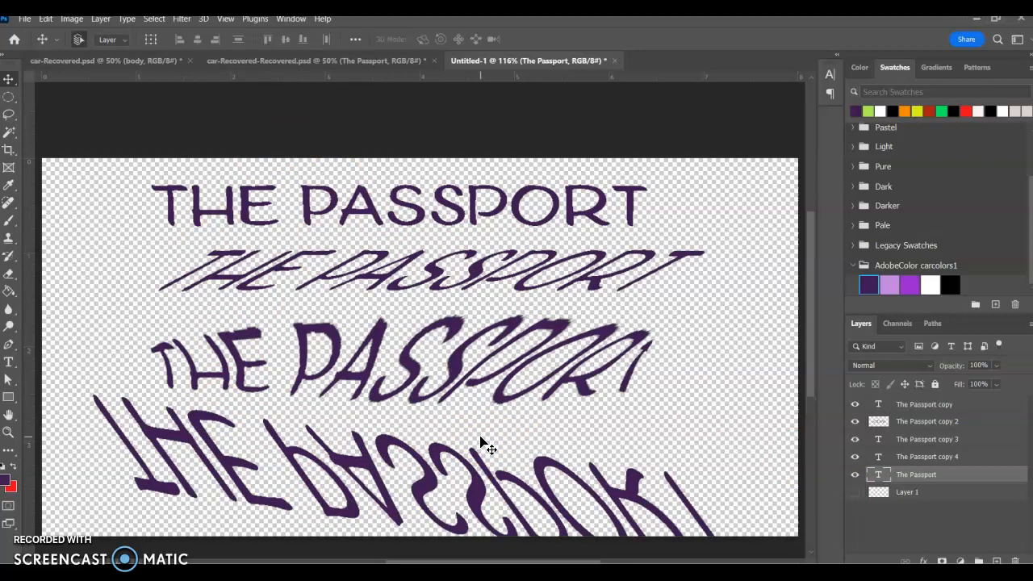
# Step: In car-Recovered-Recovered.psd, add a new text line reading "Ride in Style-Anywhere" below the car's wheels
pyautogui.click(362, 60)
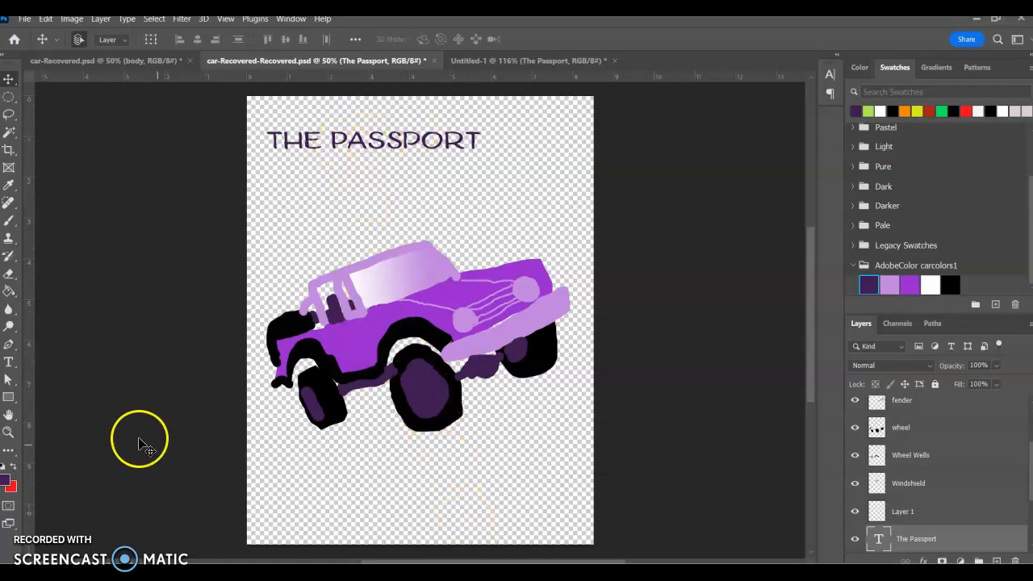
pyautogui.click(8, 363)
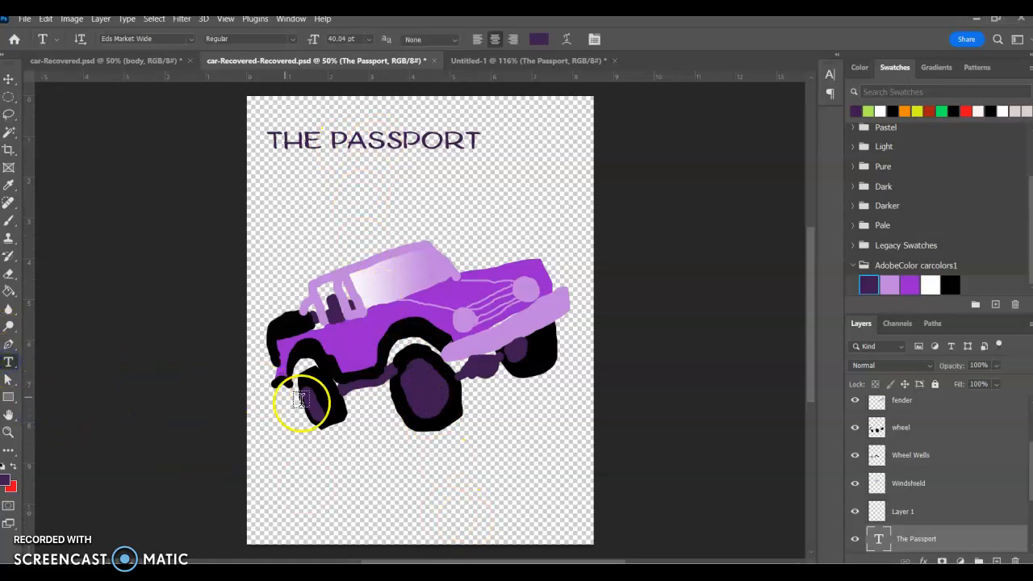
pyautogui.click(360, 474)
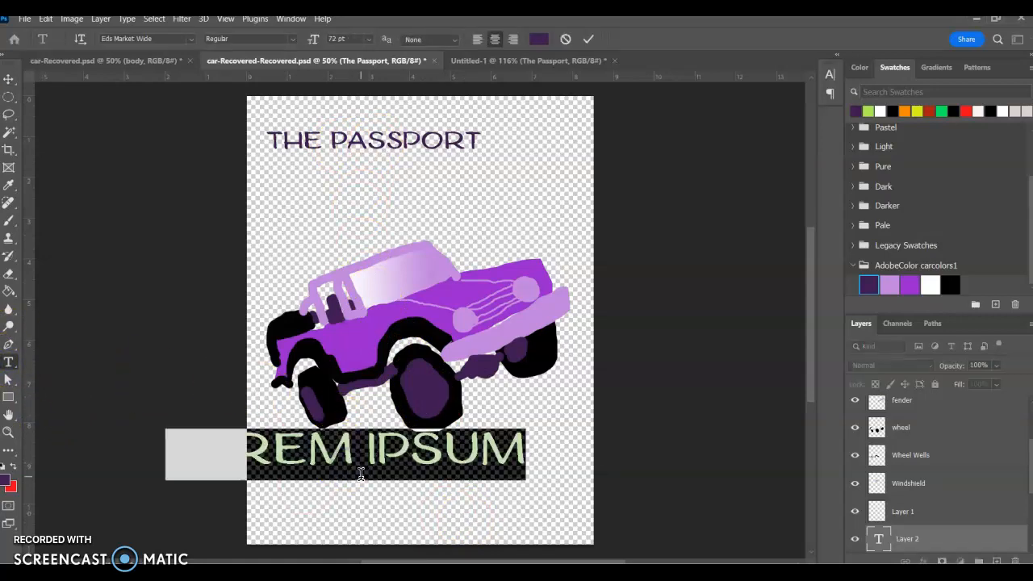
pyautogui.write('RI')
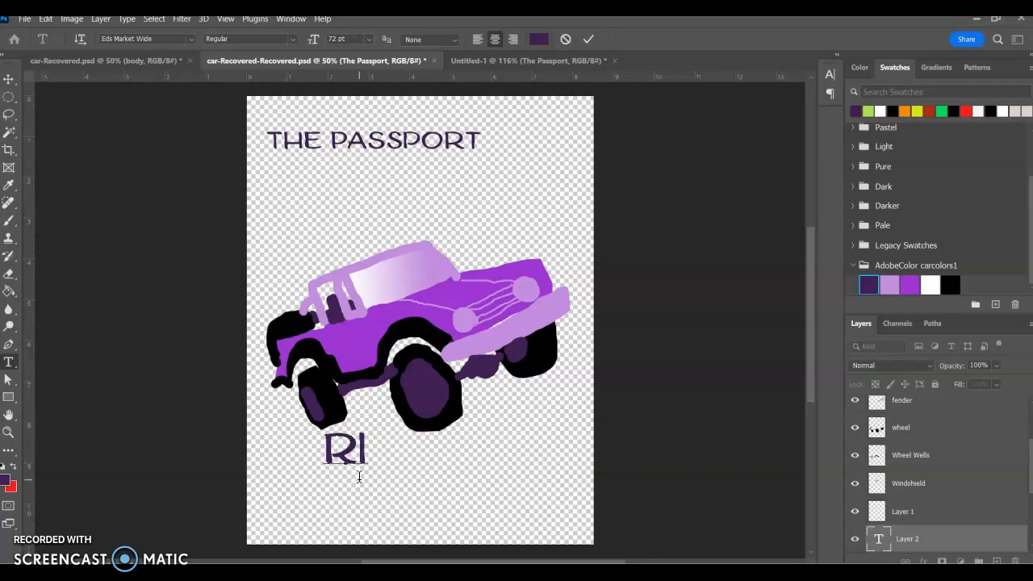
pyautogui.write('DE IN')
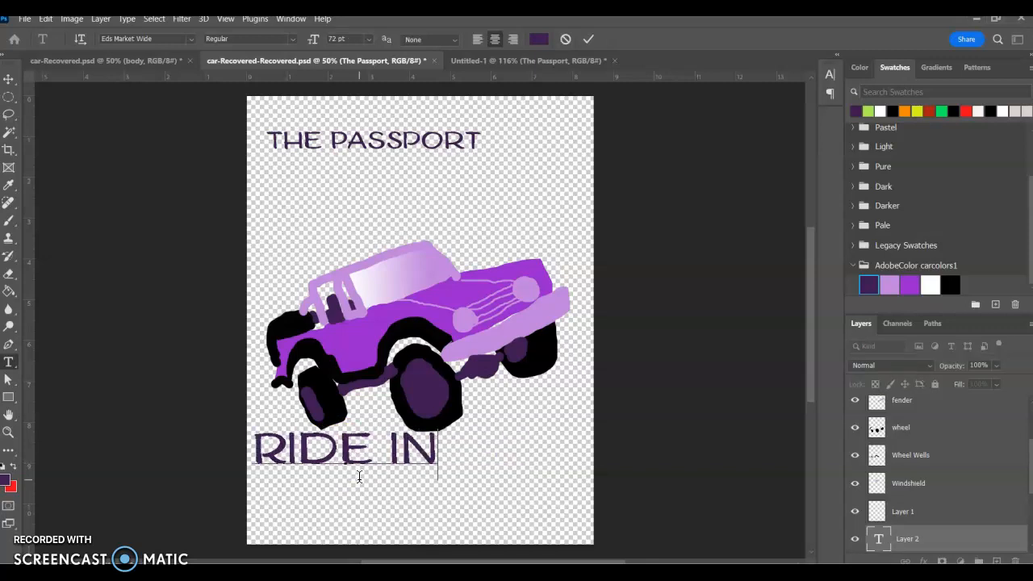
pyautogui.write(' STYLE')
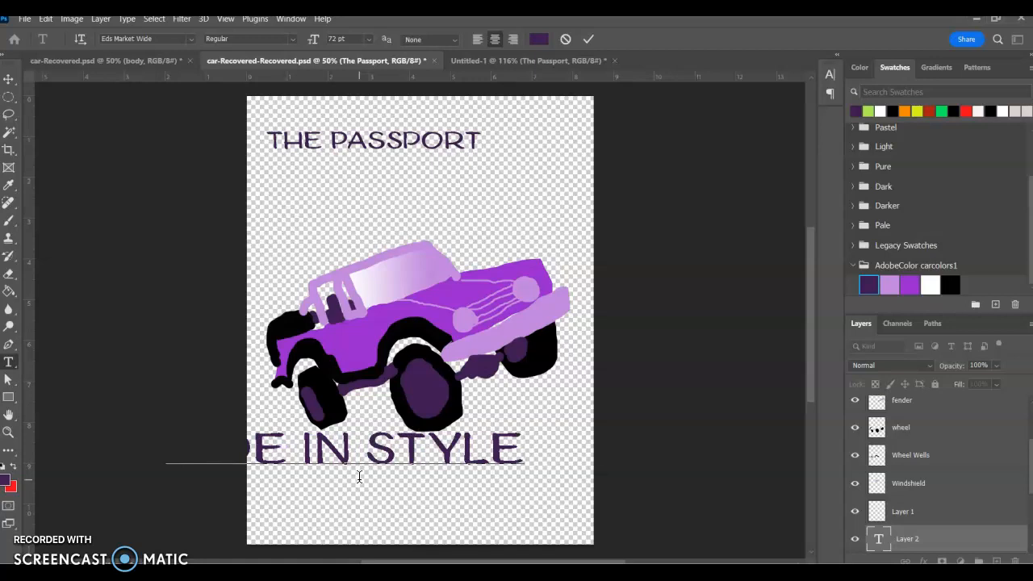
pyautogui.write('-A')
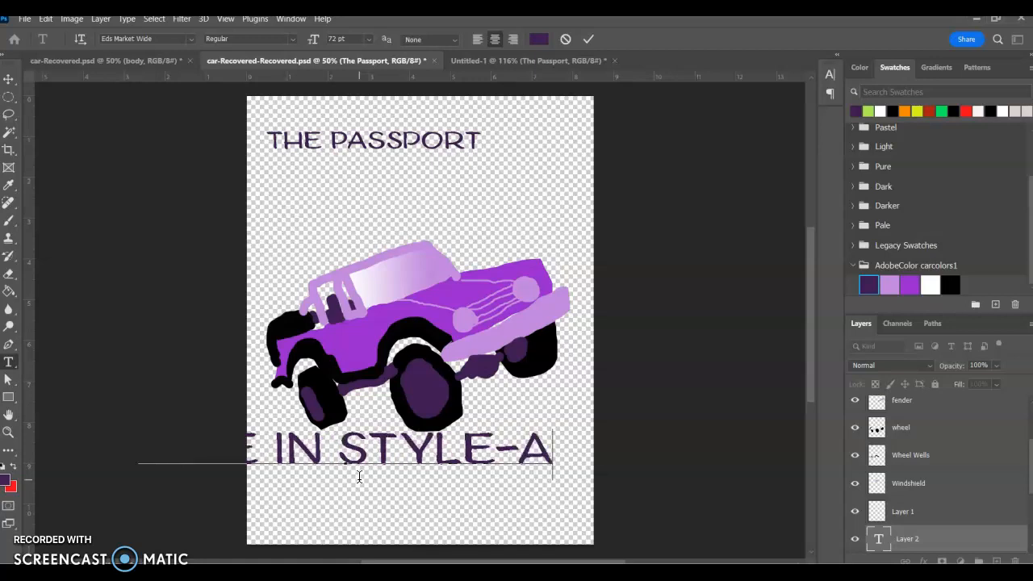
pyautogui.write('NYWHE')
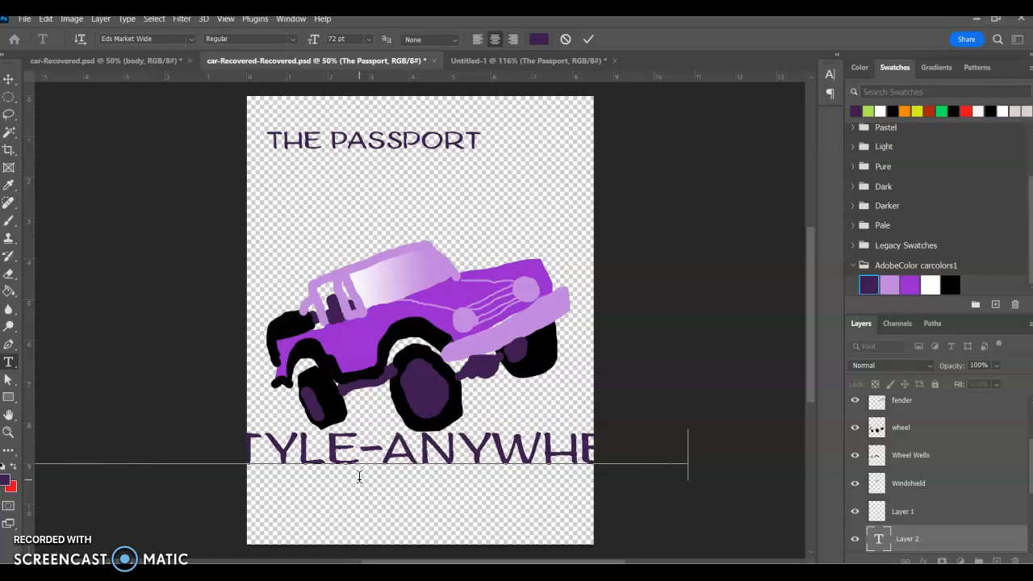
# Step: Set the whole Ride in Style-Anywhere text to 30 pt and finish editing it
pyautogui.hotkey('ctrl', 'a')
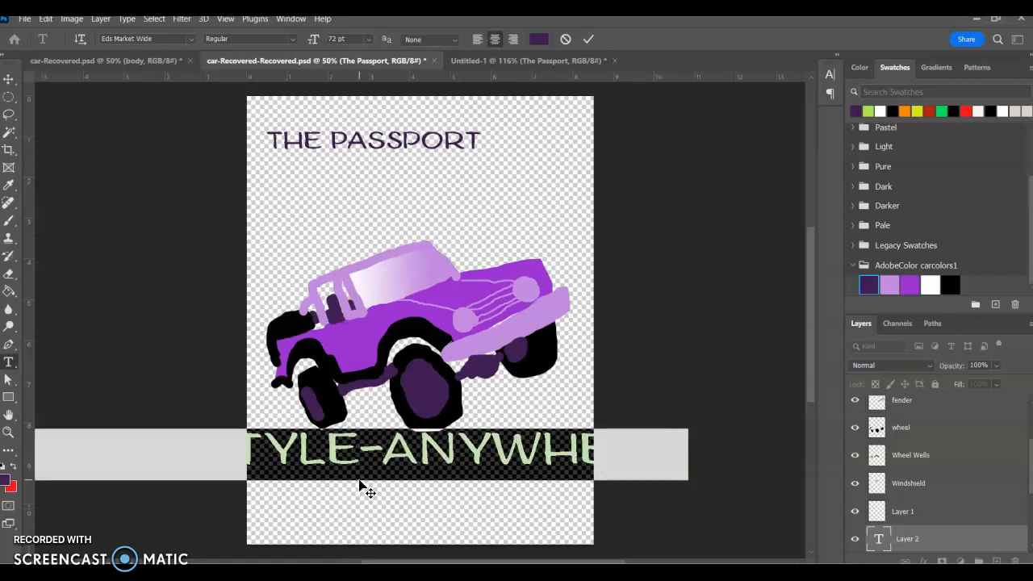
pyautogui.click(367, 40)
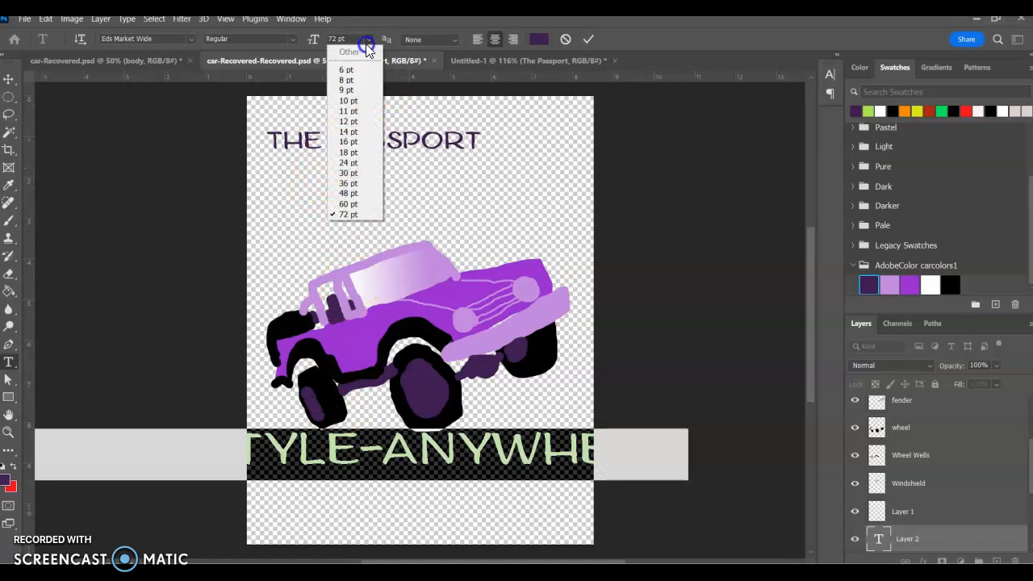
pyautogui.click(347, 172)
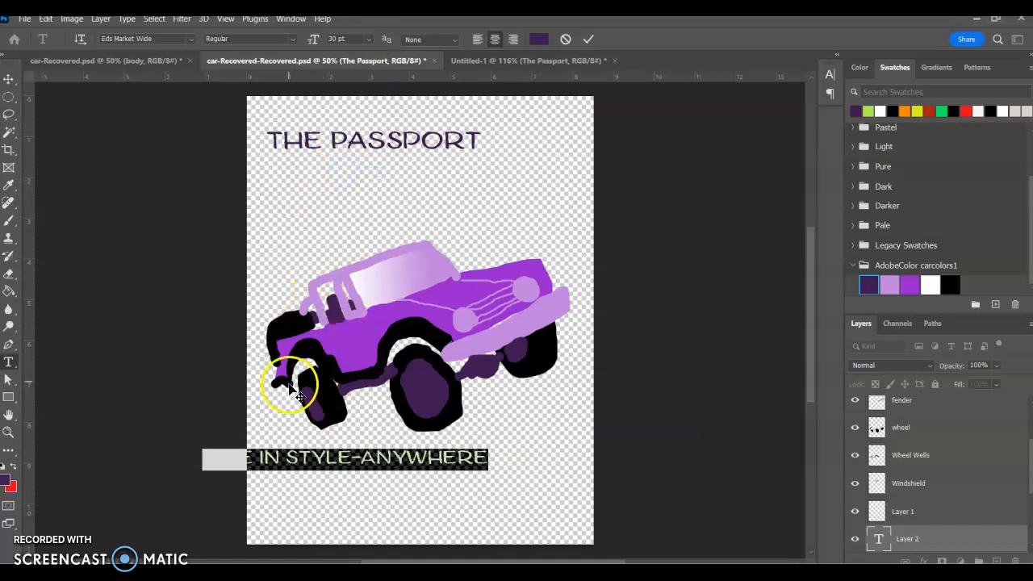
pyautogui.click(10, 79)
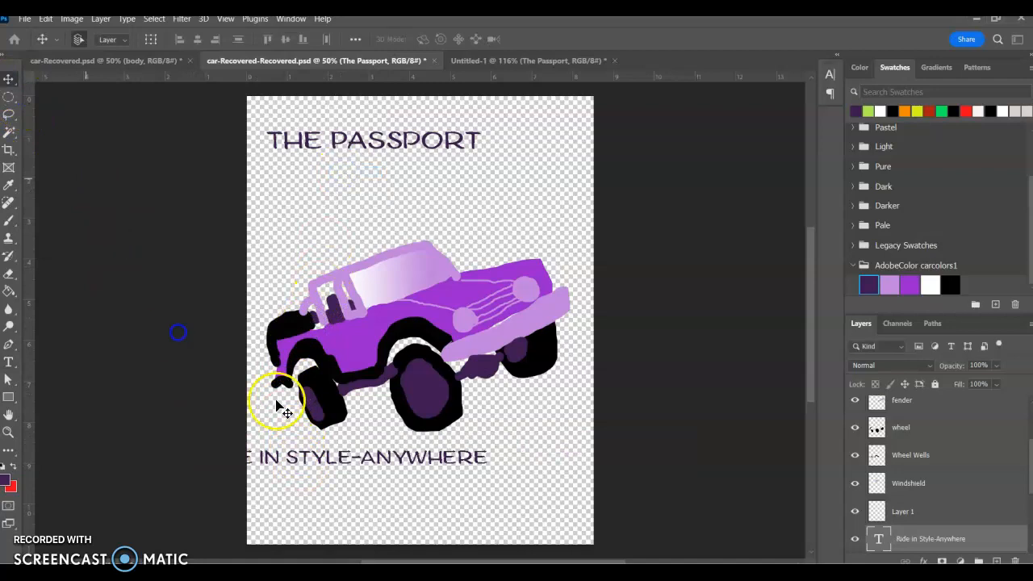
# Step: Rotate the Ride in Style-Anywhere slogan to about -13.65° and try it beneath the car's wheels
pyautogui.moveTo(345, 460); pyautogui.dragTo(440, 228)
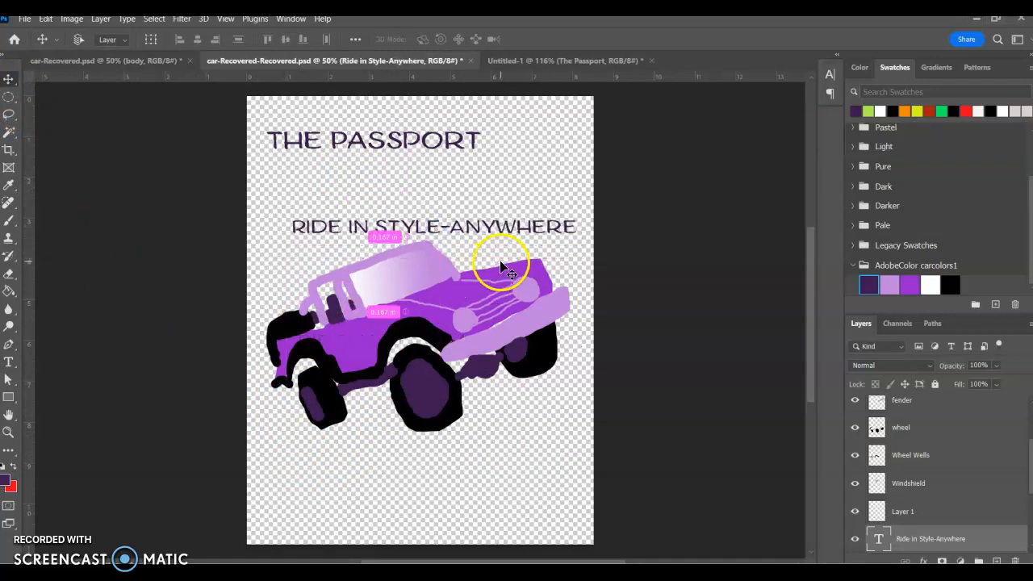
pyautogui.hotkey('ctrl', 't')
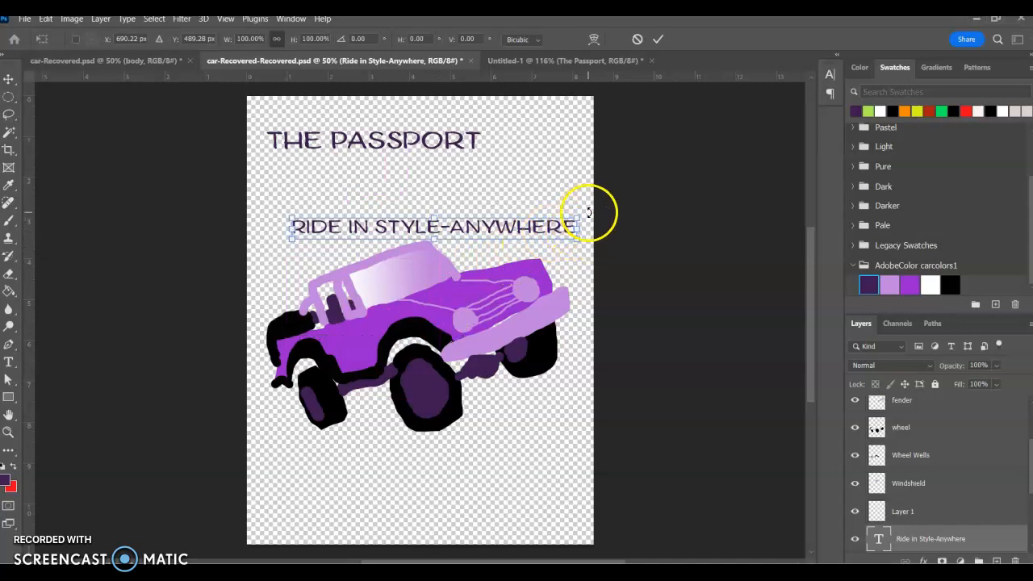
pyautogui.moveTo(585, 204); pyautogui.dragTo(569, 180)
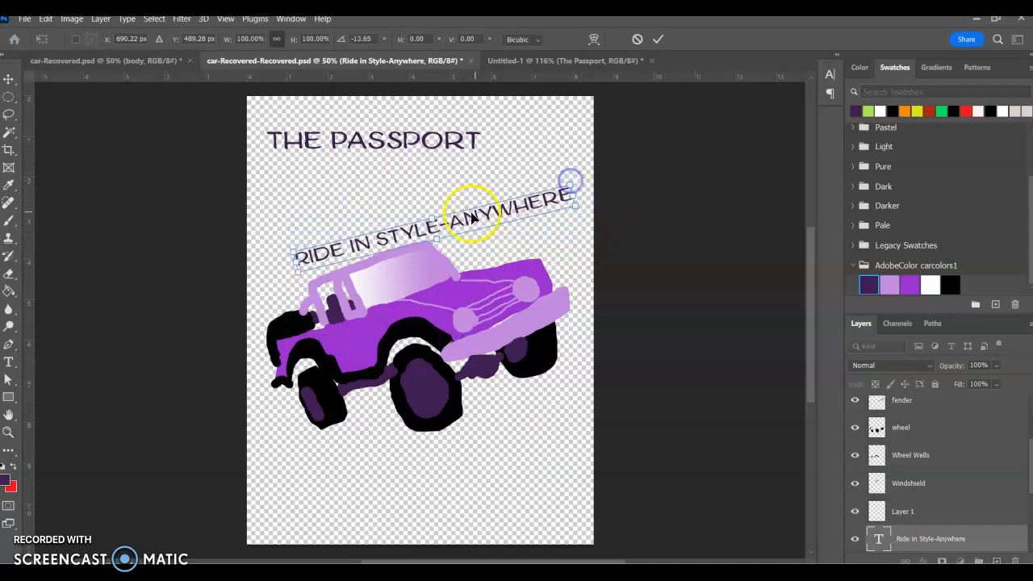
pyautogui.moveTo(438, 232); pyautogui.dragTo(430, 449)
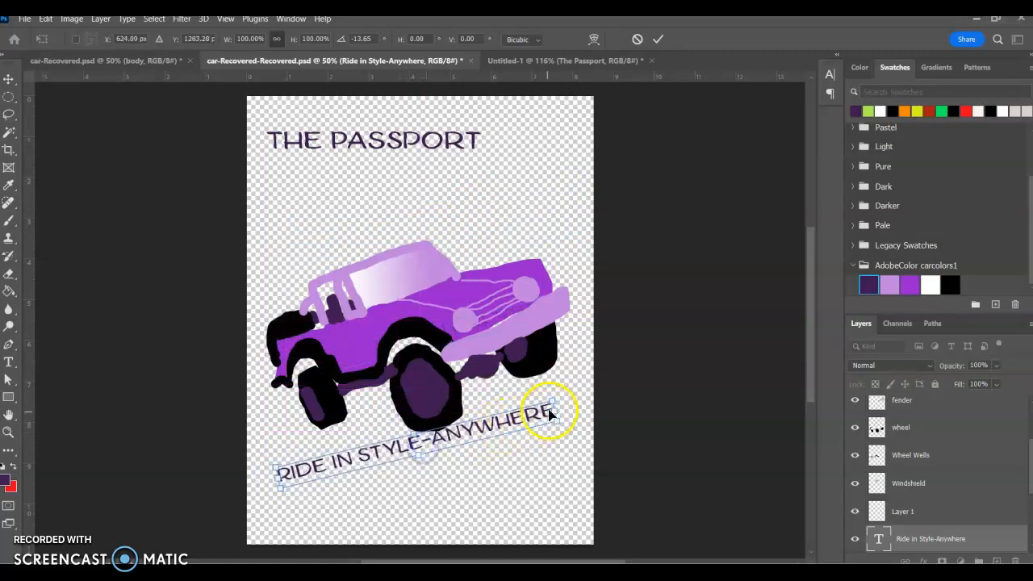
# Step: Place the slogan just above the car's roof, tilted to about -10.83°, and return to the Untitled-1 document
pyautogui.moveTo(560, 392); pyautogui.dragTo(564, 423)
pyautogui.moveTo(479, 438); pyautogui.dragTo(499, 247)
pyautogui.moveTo(561, 208); pyautogui.dragTo(551, 184)
pyautogui.moveTo(512, 212); pyautogui.dragTo(525, 218)
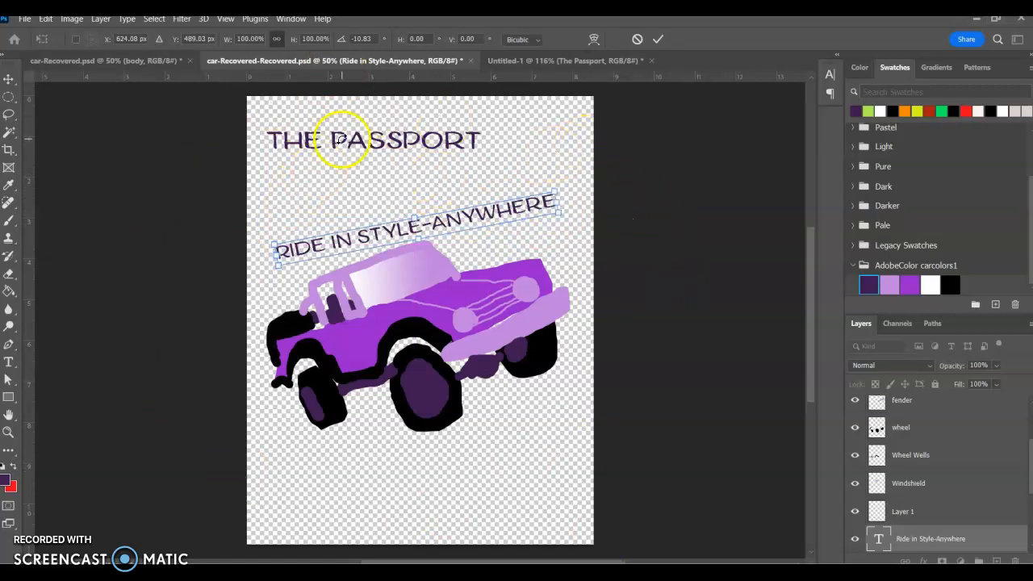
pyautogui.click(565, 67)
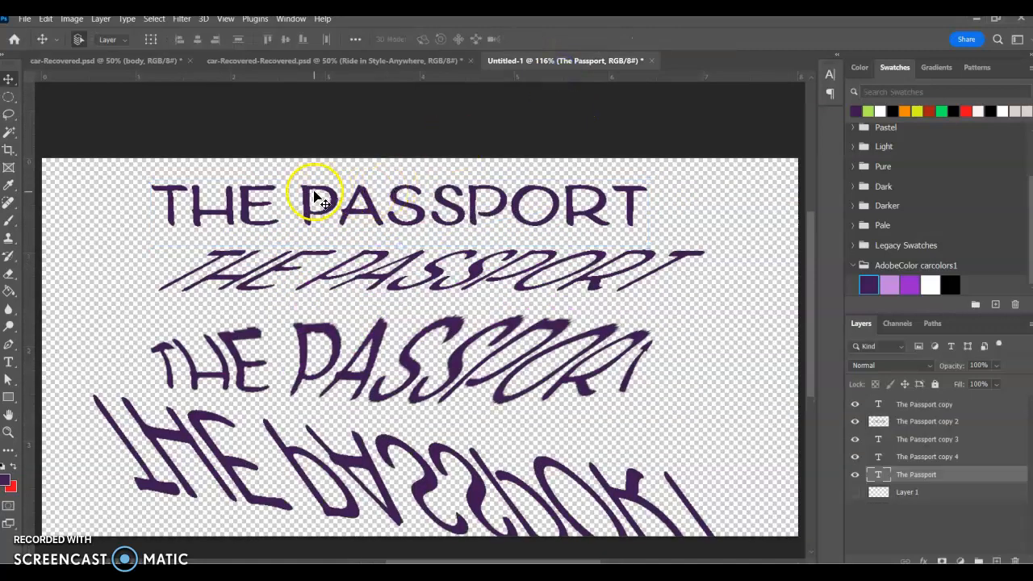